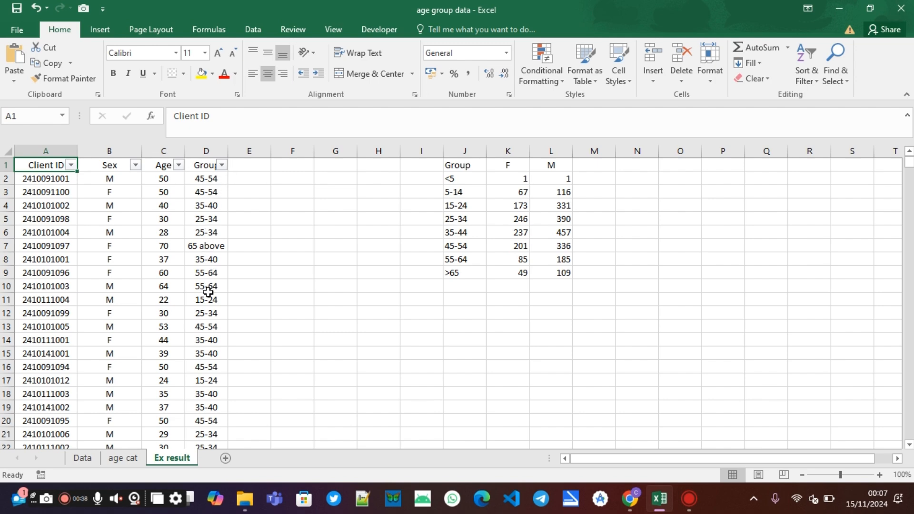
# Step: Filter the Group column on the Ex result sheet to show only the 15-24 age group
pyautogui.click(222, 165)
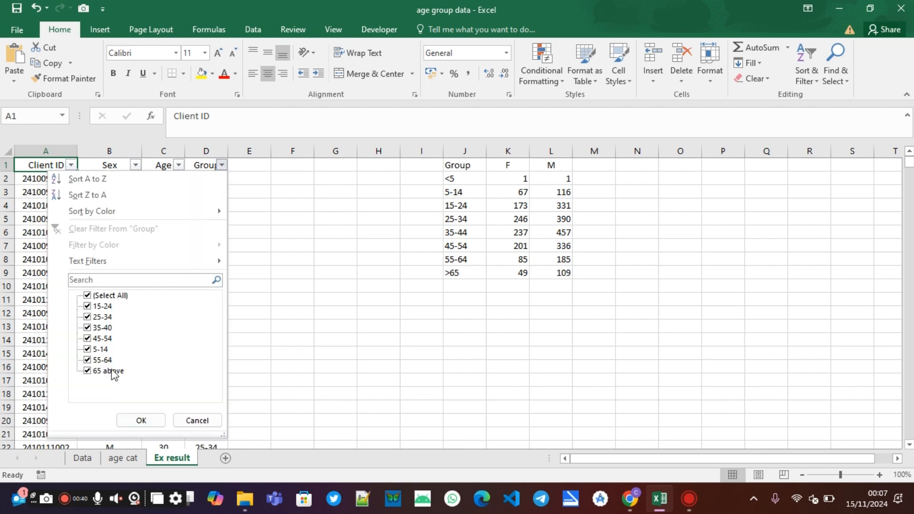
pyautogui.click(89, 296)
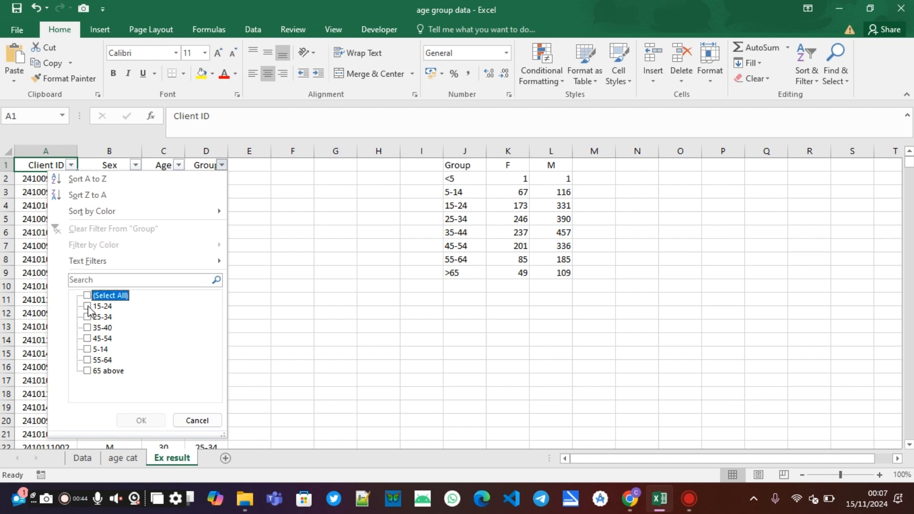
pyautogui.click(87, 307)
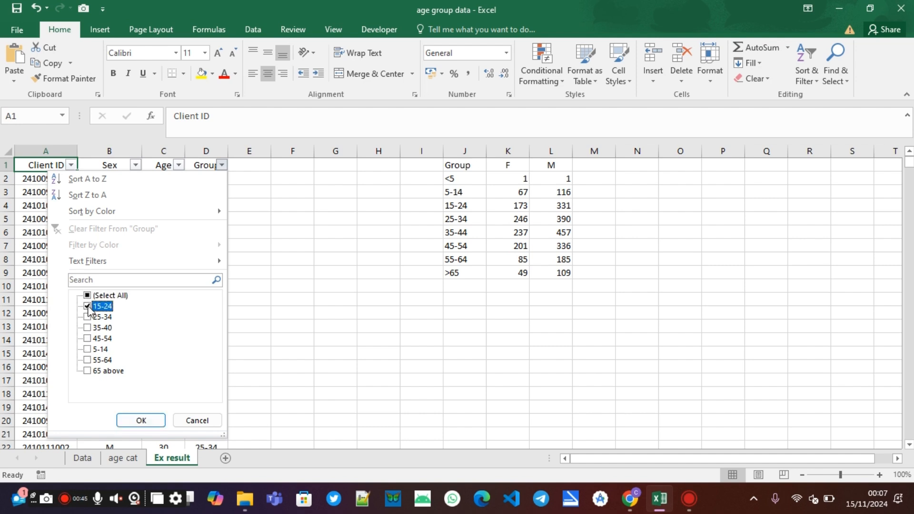
pyautogui.click(140, 421)
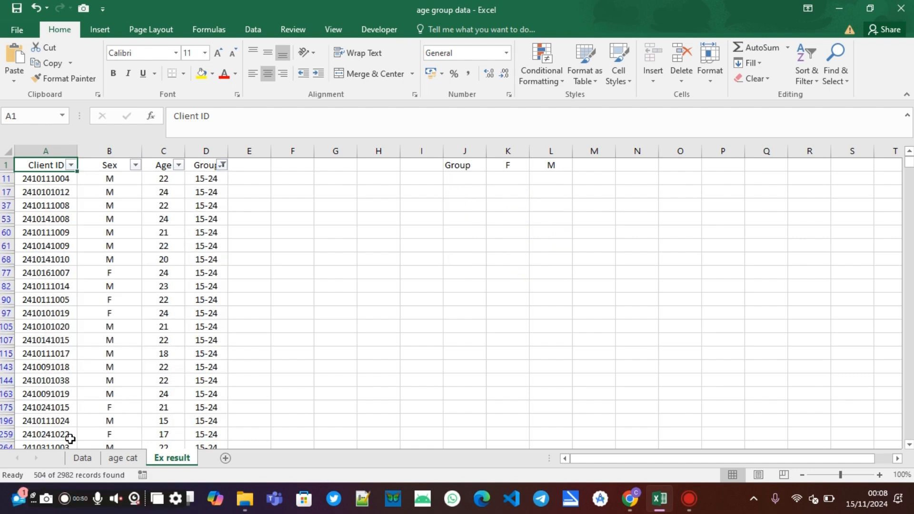
# Step: Filter the Sex column to show only the M records
pyautogui.click(136, 165)
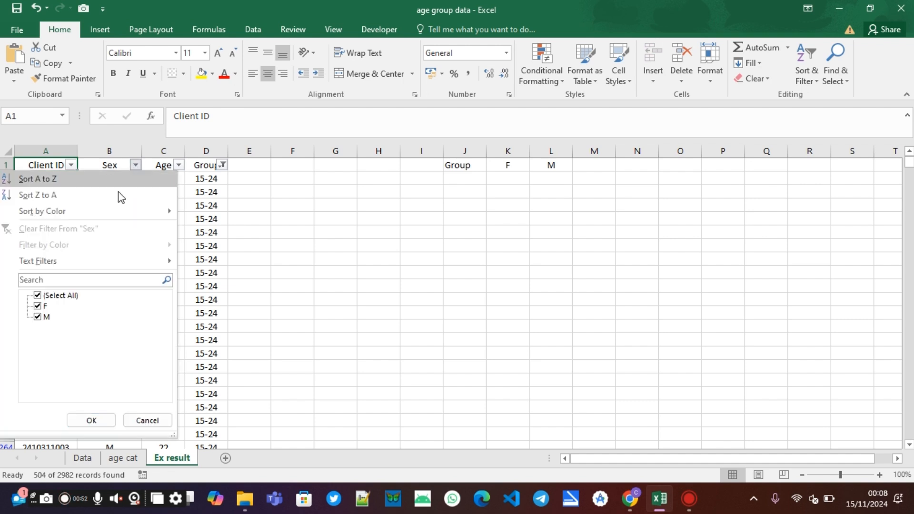
pyautogui.click(38, 306)
pyautogui.click(91, 420)
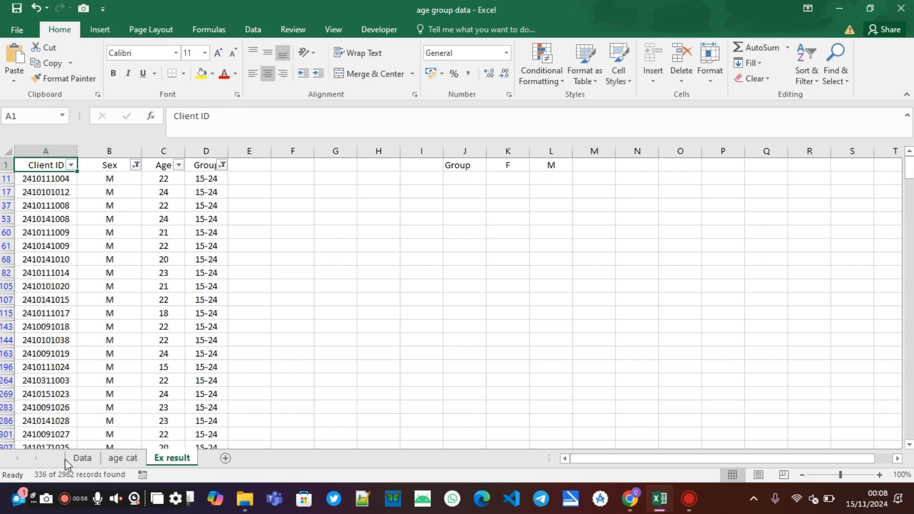
# Step: Switch the Sex column filter to show only the F records
pyautogui.click(136, 164)
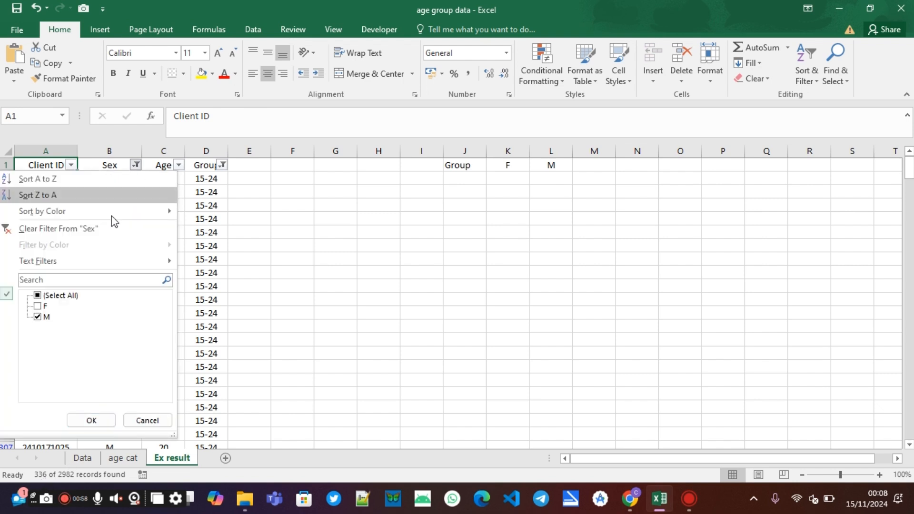
pyautogui.click(38, 305)
pyautogui.click(38, 316)
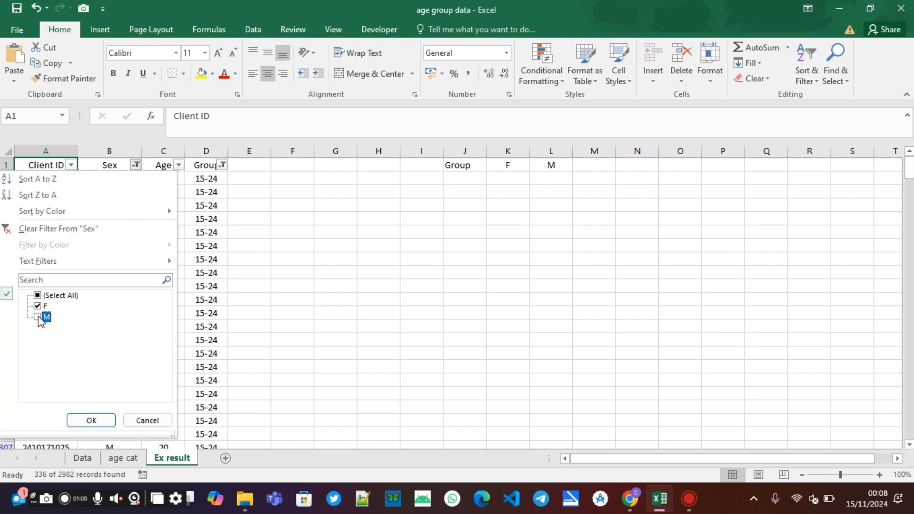
pyautogui.click(79, 421)
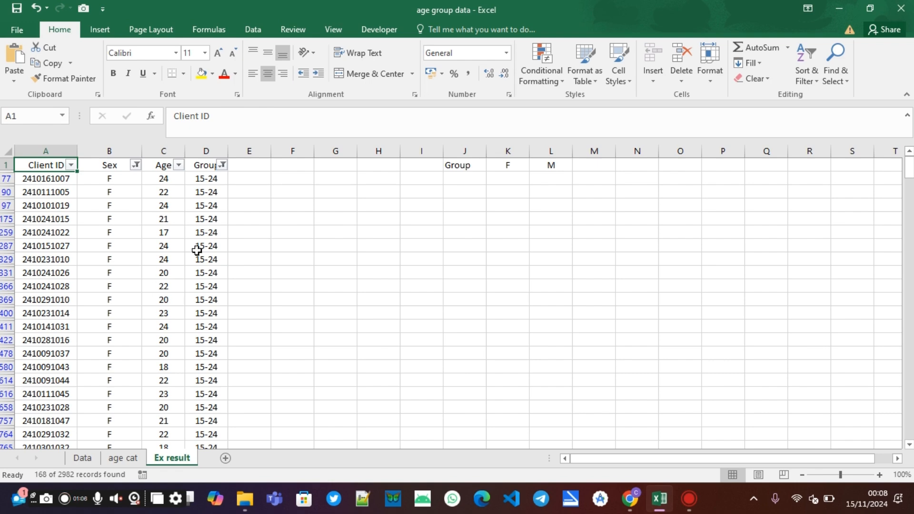
# Step: Turn off filtering on the client table so all records are shown again
pyautogui.click(223, 165)
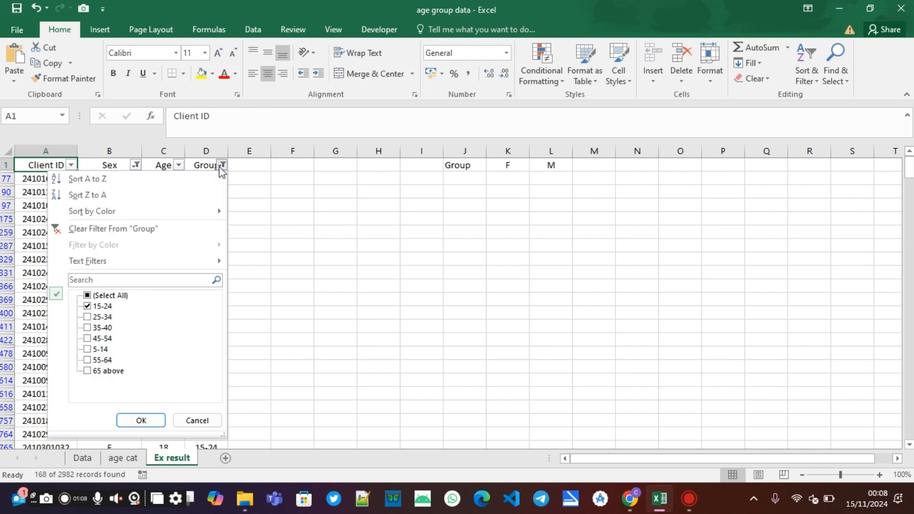
pyautogui.click(223, 166)
pyautogui.click(205, 162)
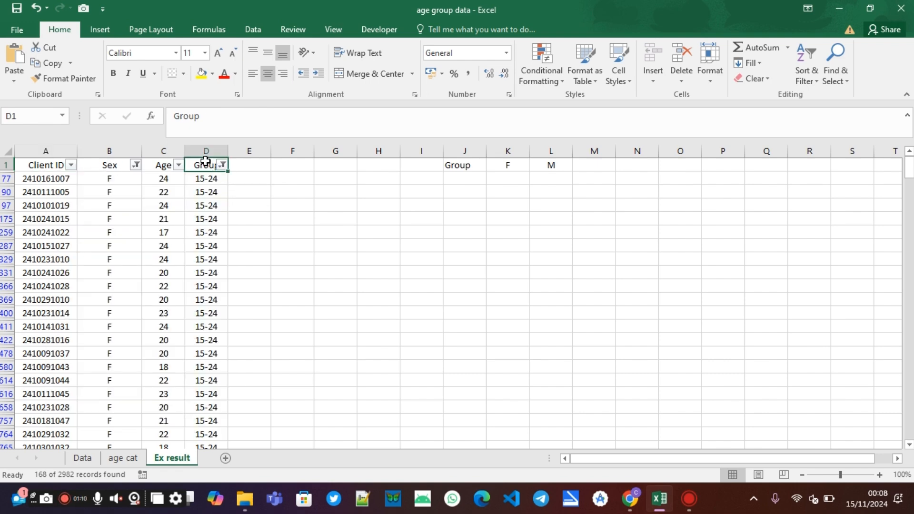
pyautogui.hotkey('ctrl', 'shift', 'l')
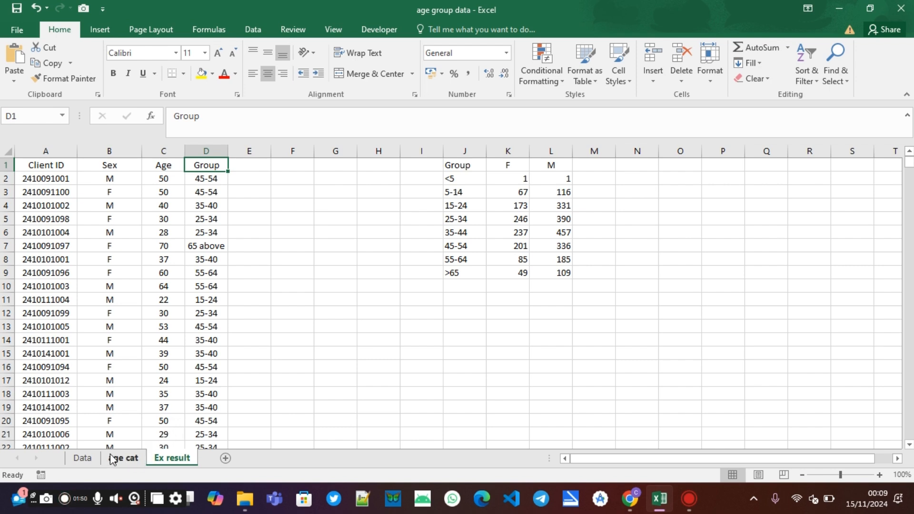
# Step: Start a VLOOKUP formula in cell E2 of the Data sheet with the age in D2 as the lookup value
pyautogui.click(82, 459)
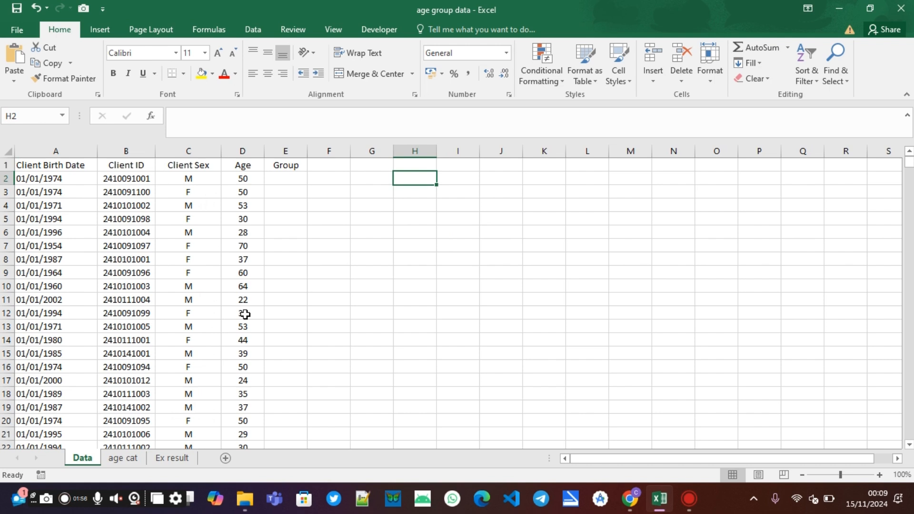
pyautogui.click(278, 178)
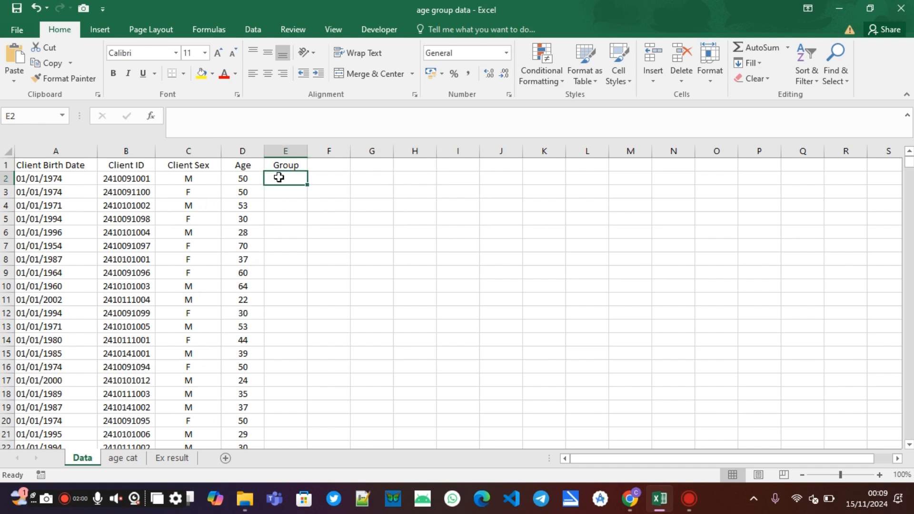
pyautogui.write('=')
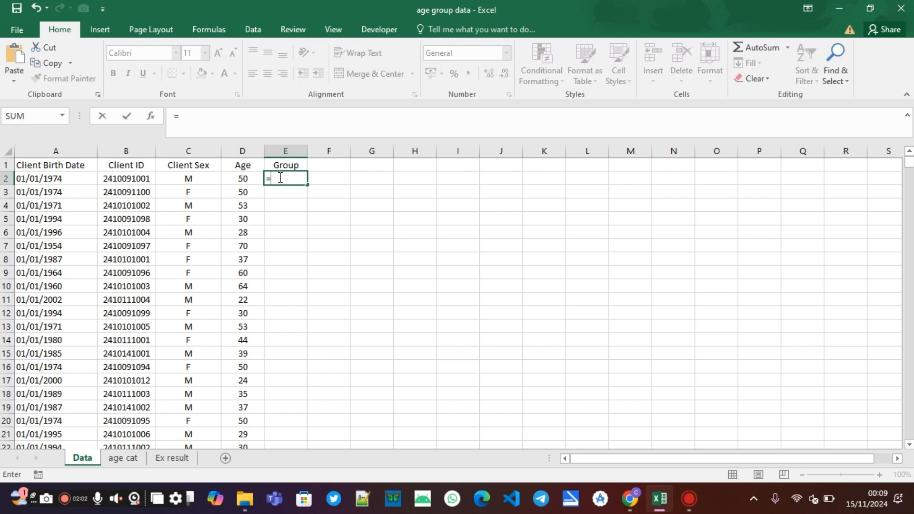
pyautogui.write('vl')
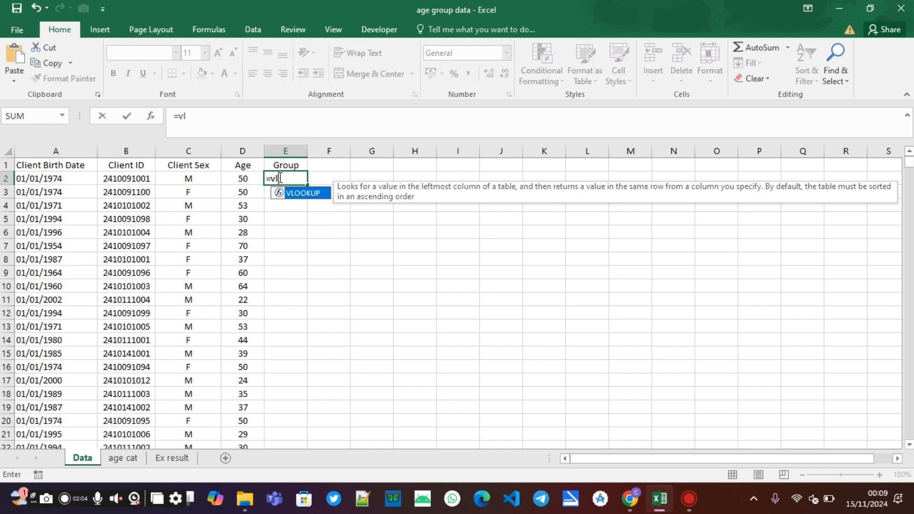
pyautogui.press('Tab')
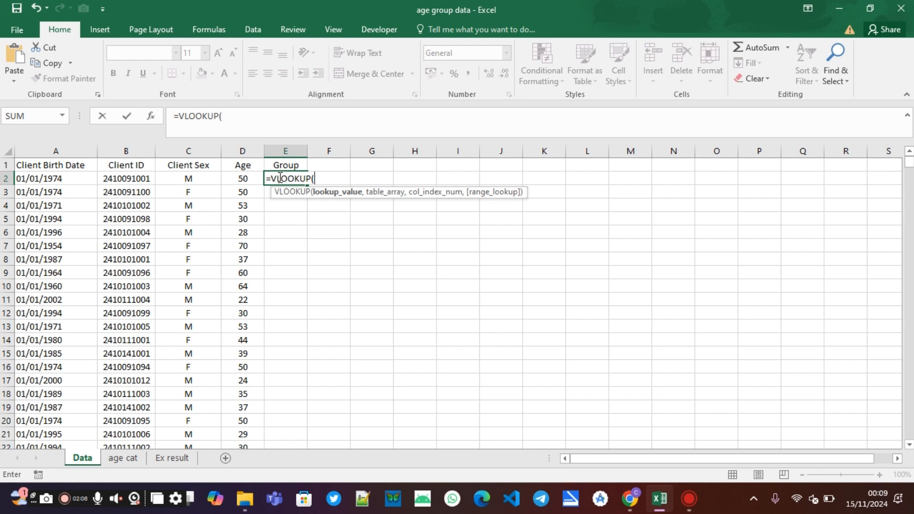
pyautogui.click(243, 179)
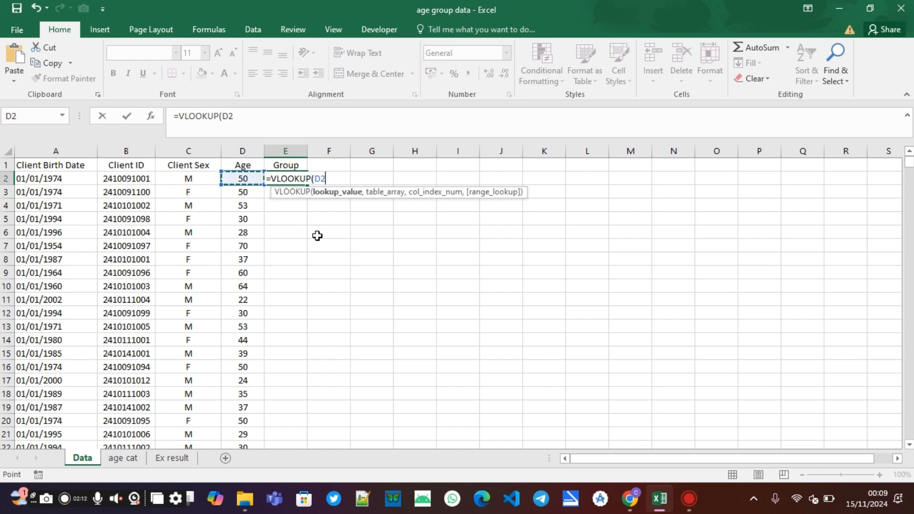
pyautogui.write(',')
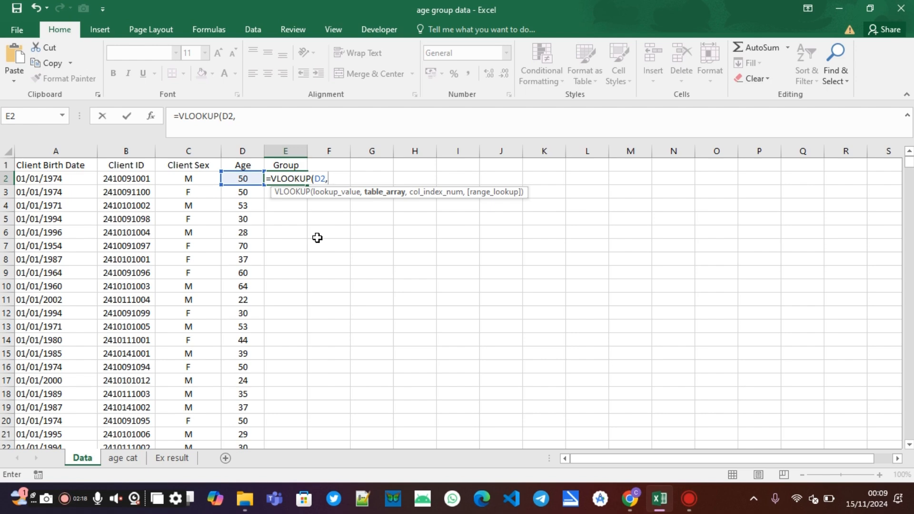
# Step: Complete the VLOOKUP with table range 'age cat'!A1:B9, column index 2 and range lookup 2, and enter the formula
pyautogui.click(122, 463)
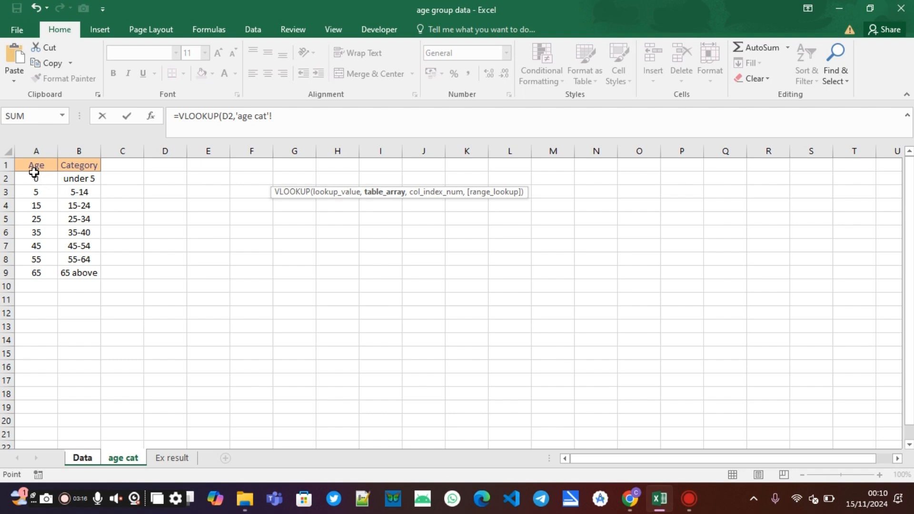
pyautogui.moveTo(35, 164); pyautogui.dragTo(95, 274)
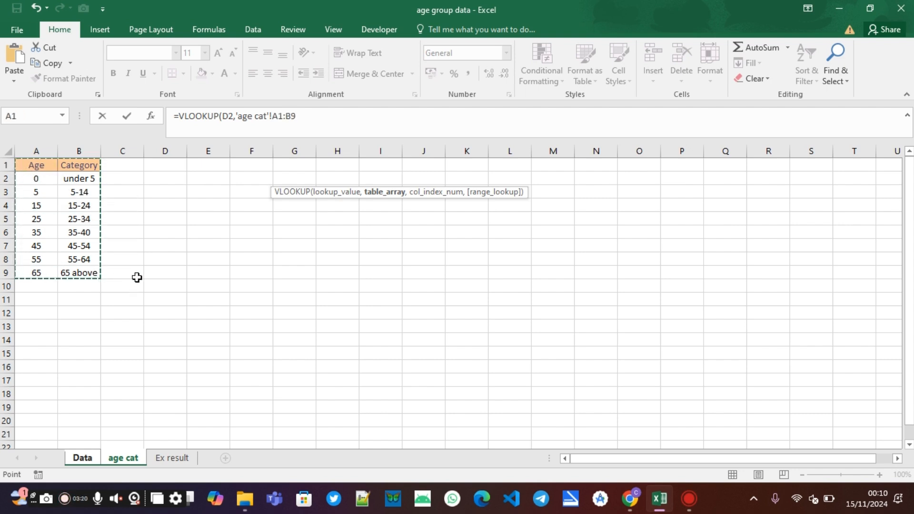
pyautogui.write(',')
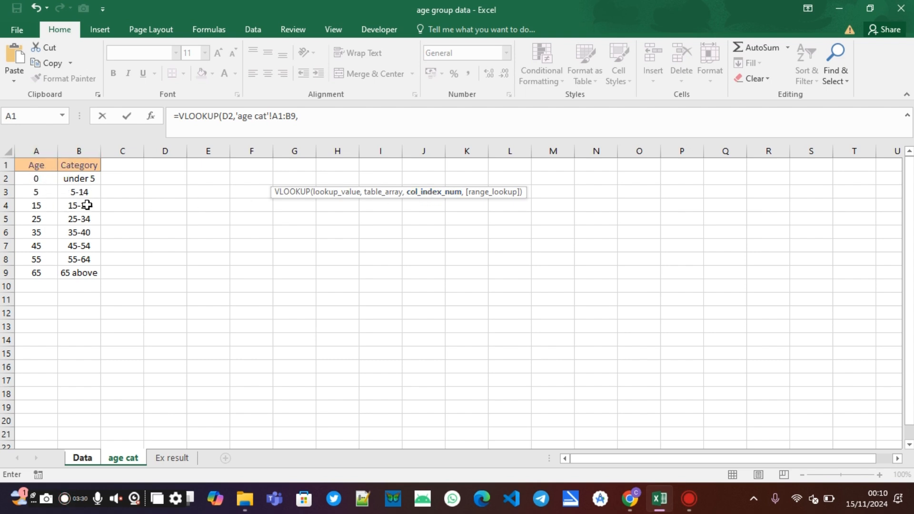
pyautogui.click(301, 118)
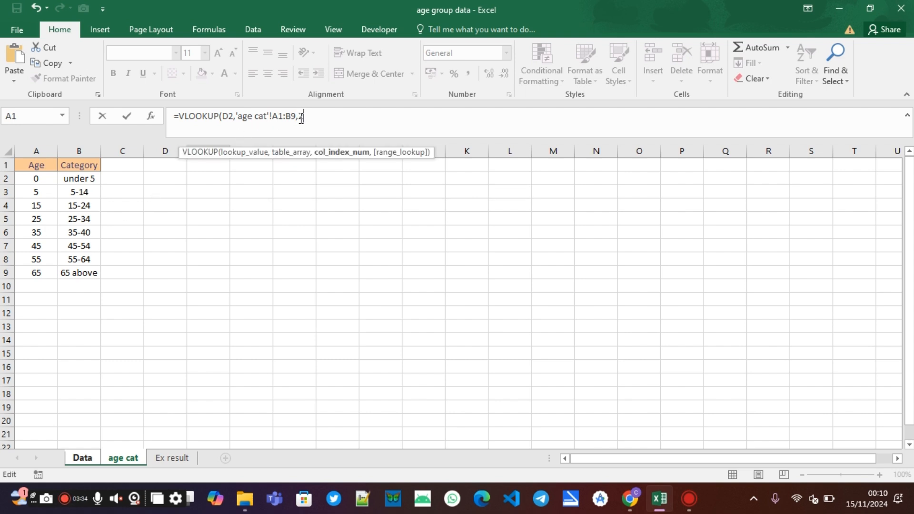
pyautogui.write('2,2')
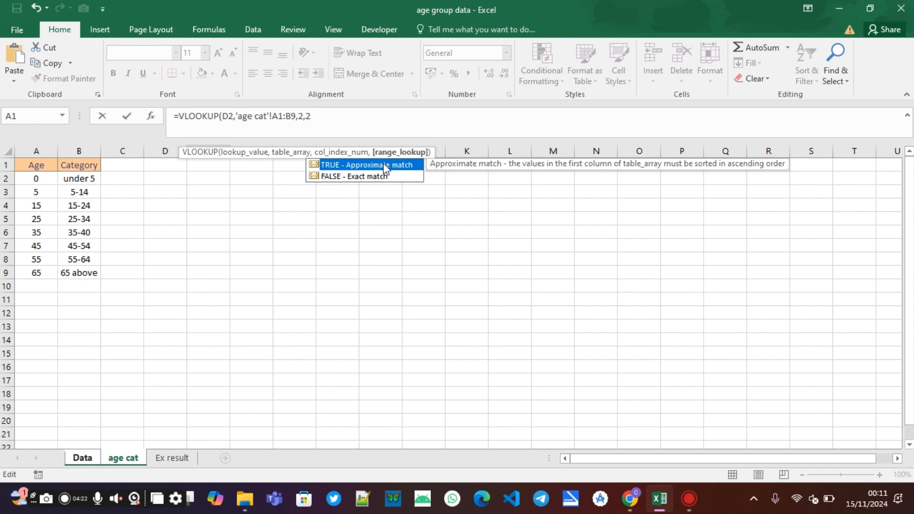
pyautogui.write(')')
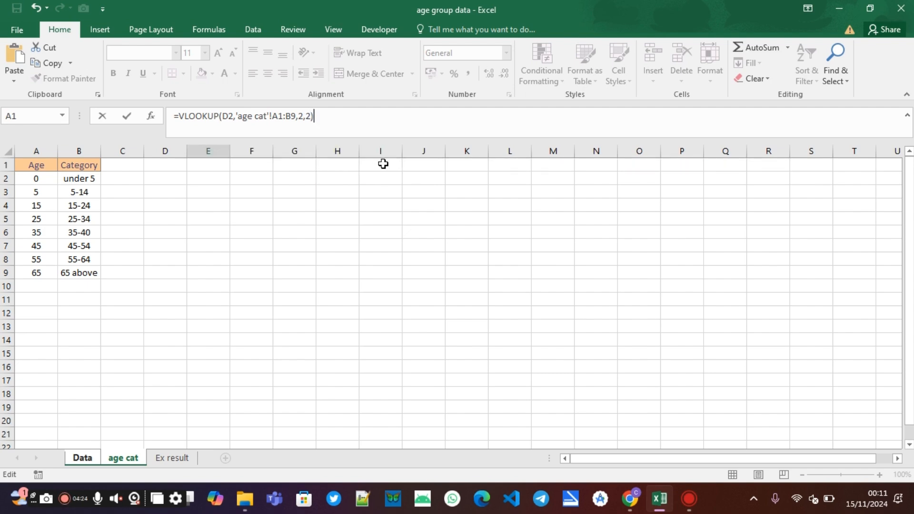
pyautogui.press('Return')
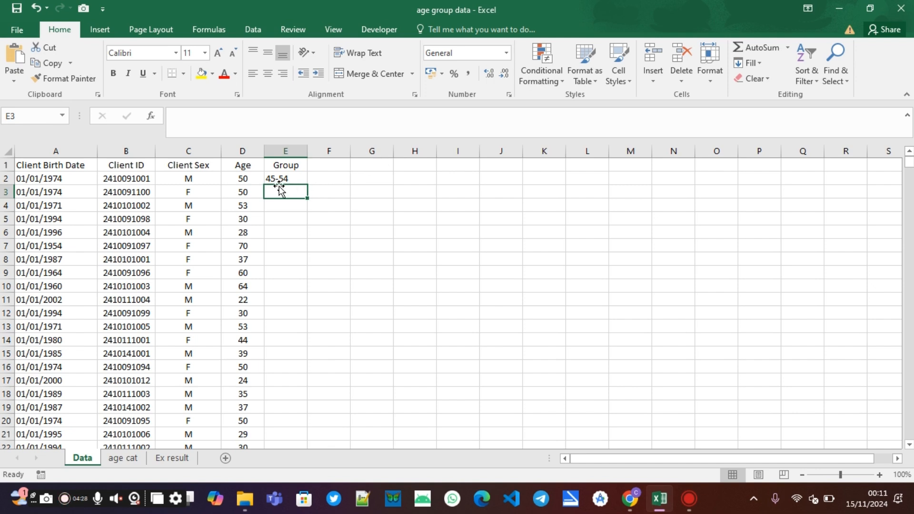
# Step: Fill the E2 formula down the whole Group column and inspect the copied formula in E10
pyautogui.click(297, 179)
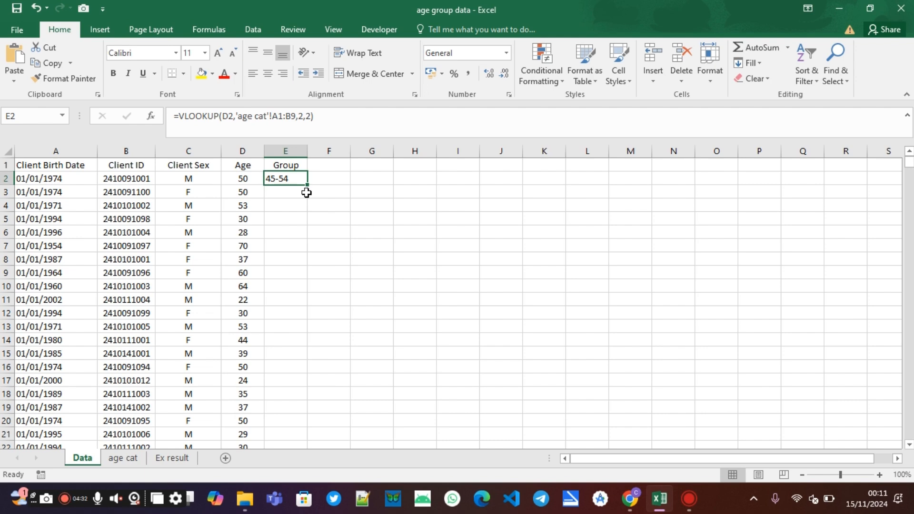
pyautogui.doubleClick(309, 186)
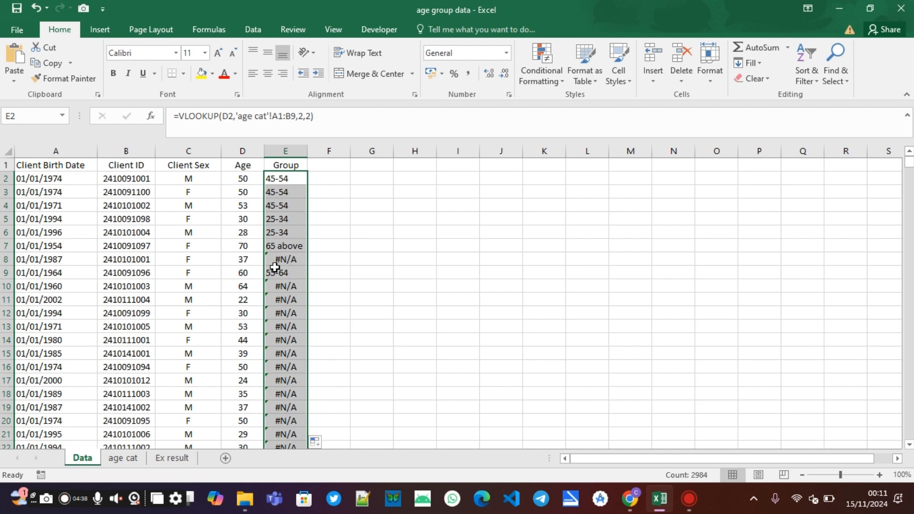
pyautogui.click(292, 289)
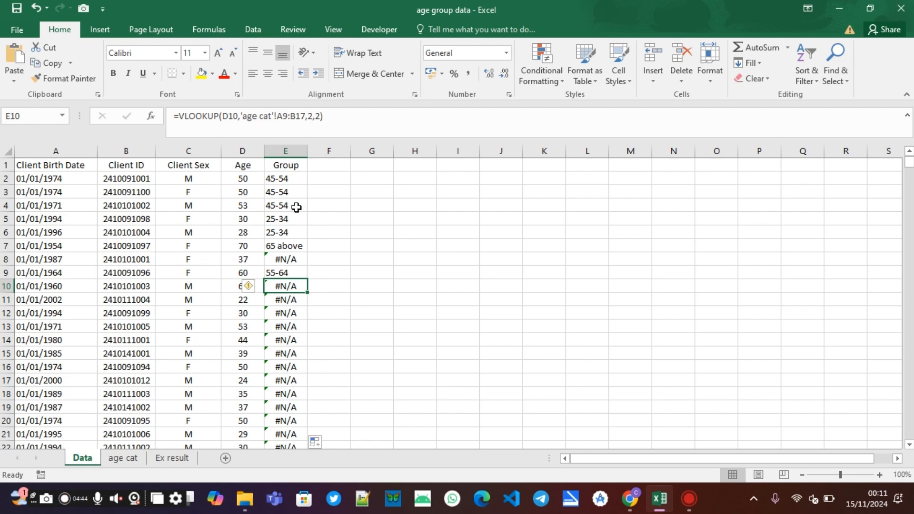
# Step: Name the range A2:B9 on the age cat sheet ageGroup and reselect the range to check its name
pyautogui.click(121, 460)
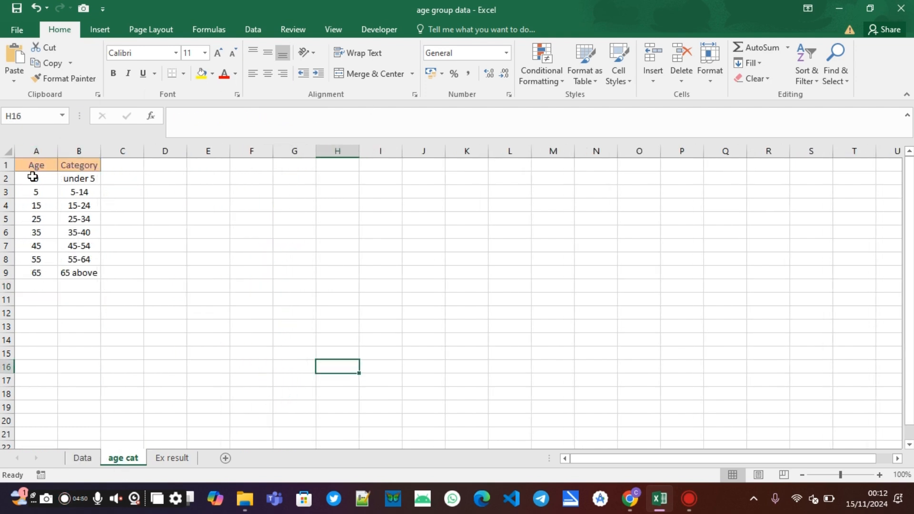
pyautogui.moveTo(32, 177); pyautogui.dragTo(89, 272)
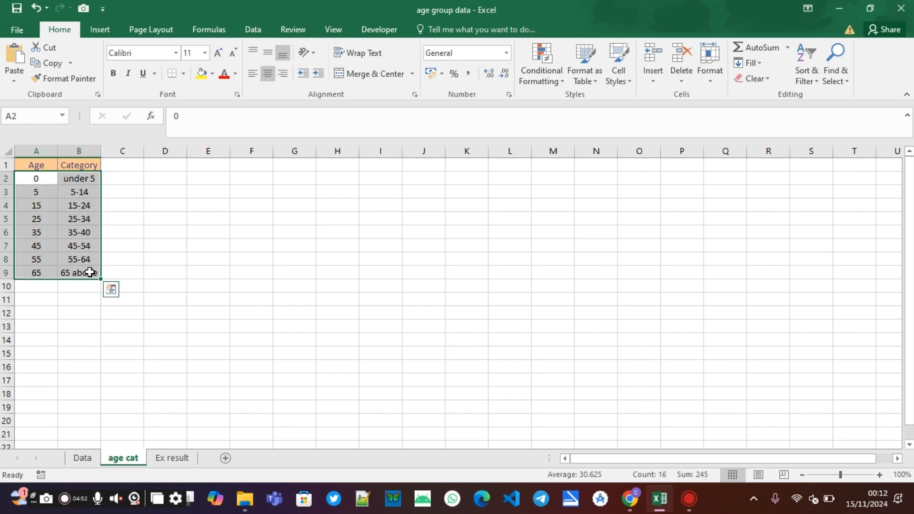
pyautogui.click(22, 121)
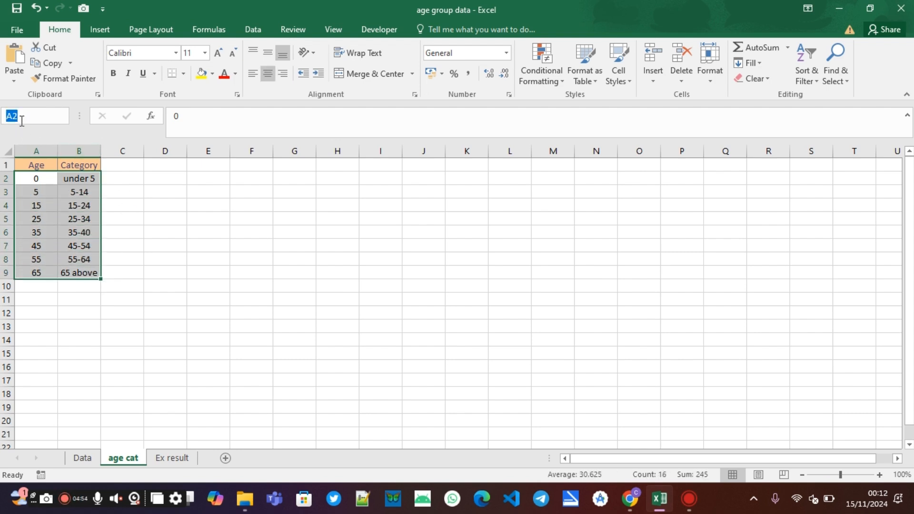
pyautogui.write('ageGroup')
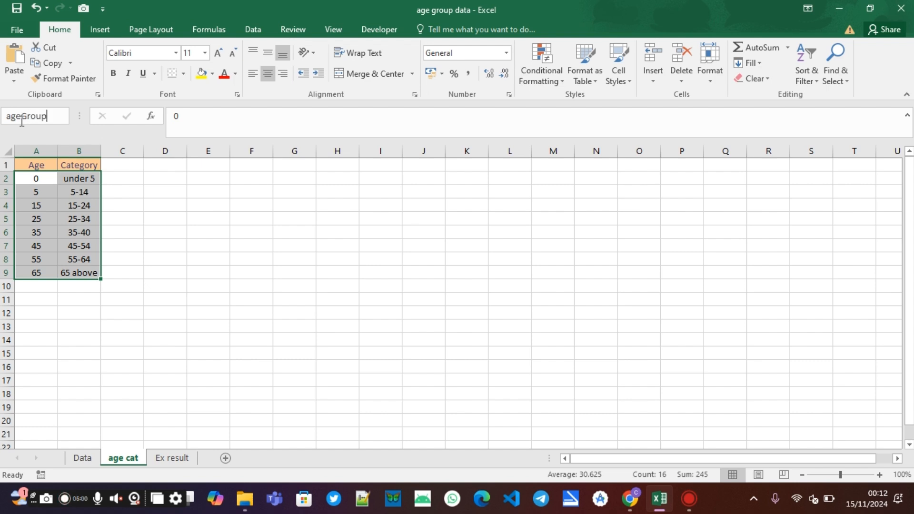
pyautogui.press('Return')
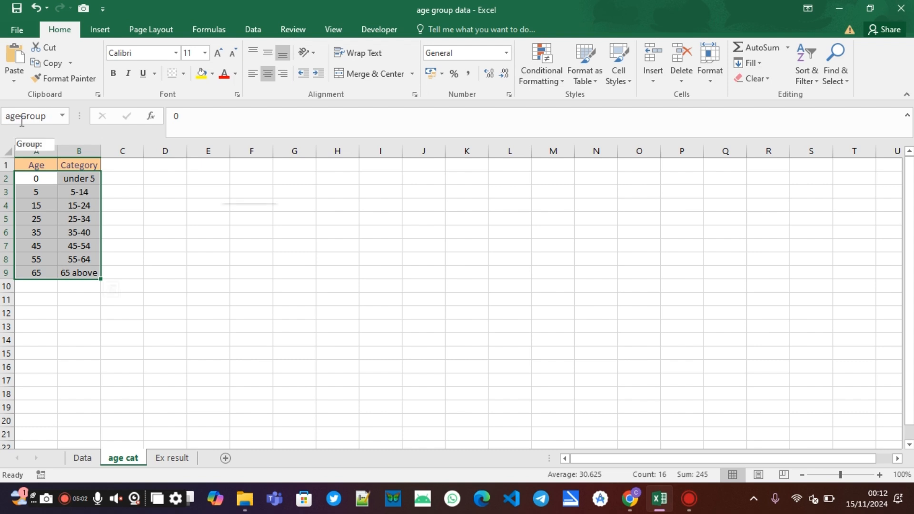
pyautogui.click(138, 204)
pyautogui.moveTo(47, 179); pyautogui.dragTo(73, 274)
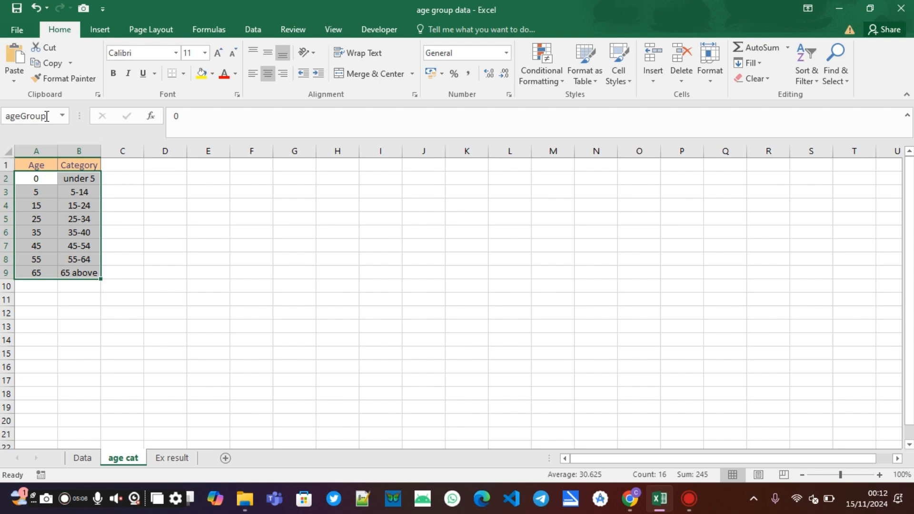
# Step: Replace the table range in the E10 VLOOKUP on the Data sheet with ageGroup and fill the formula down the rows below
pyautogui.click(80, 457)
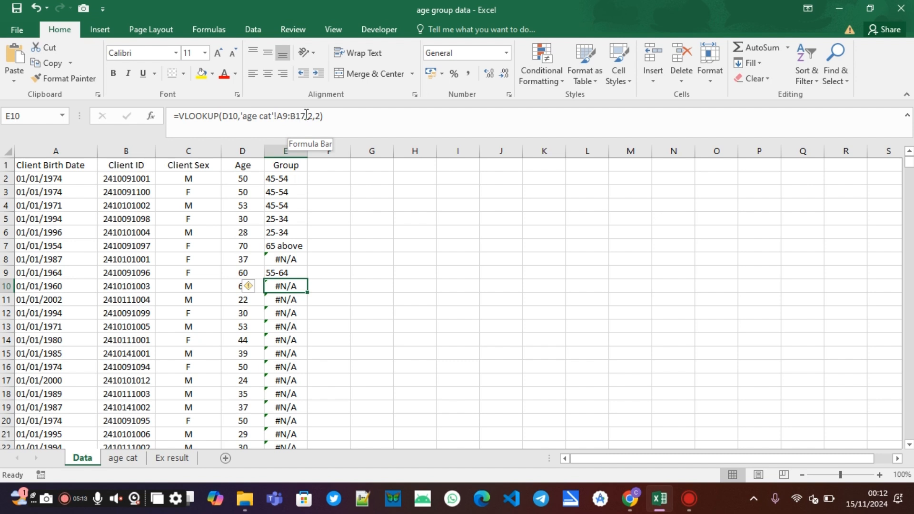
pyautogui.moveTo(306, 115); pyautogui.dragTo(242, 116)
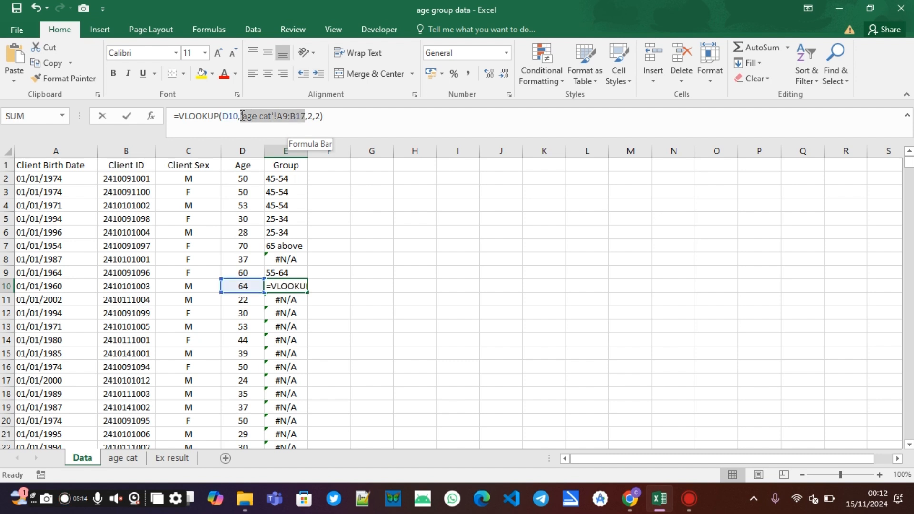
pyautogui.press('BackSpace')
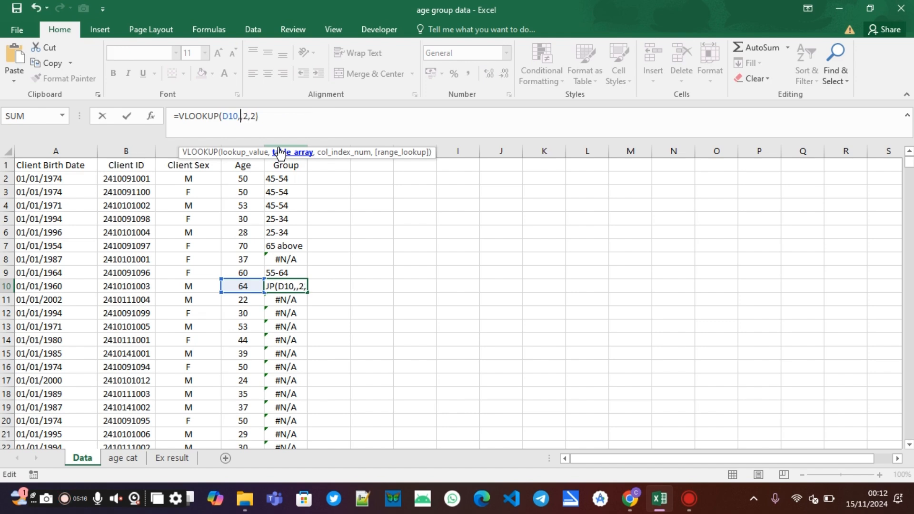
pyautogui.write('ag')
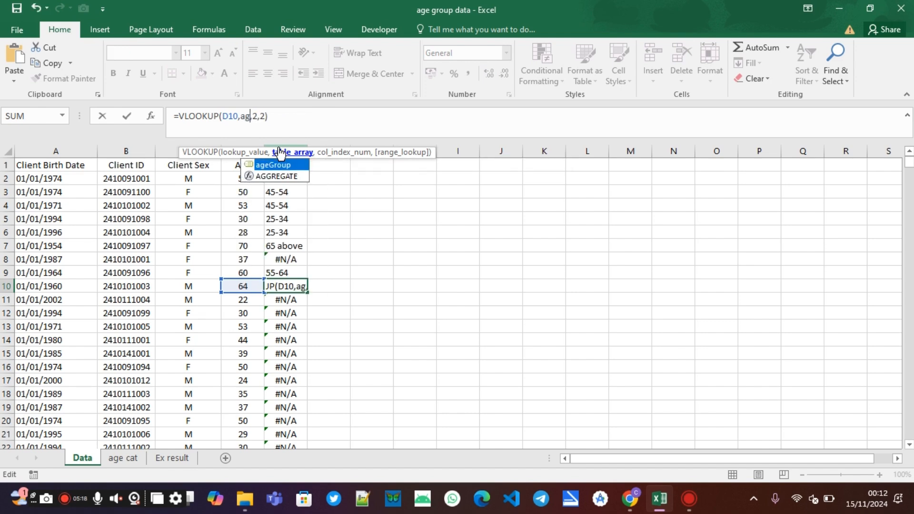
pyautogui.press('Tab')
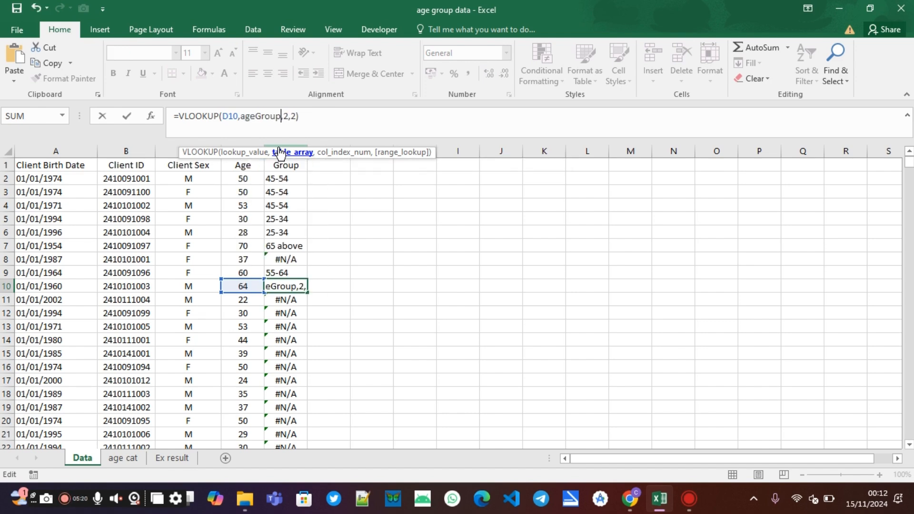
pyautogui.click(322, 115)
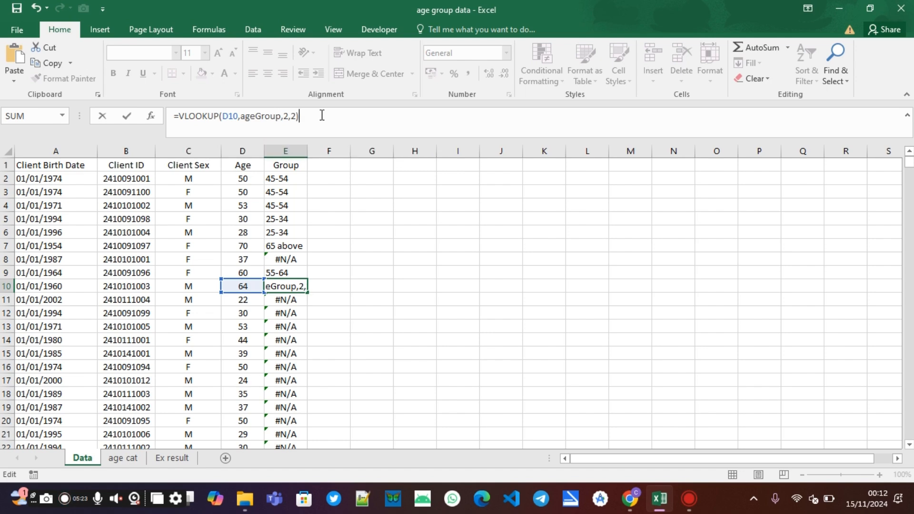
pyautogui.press('Return')
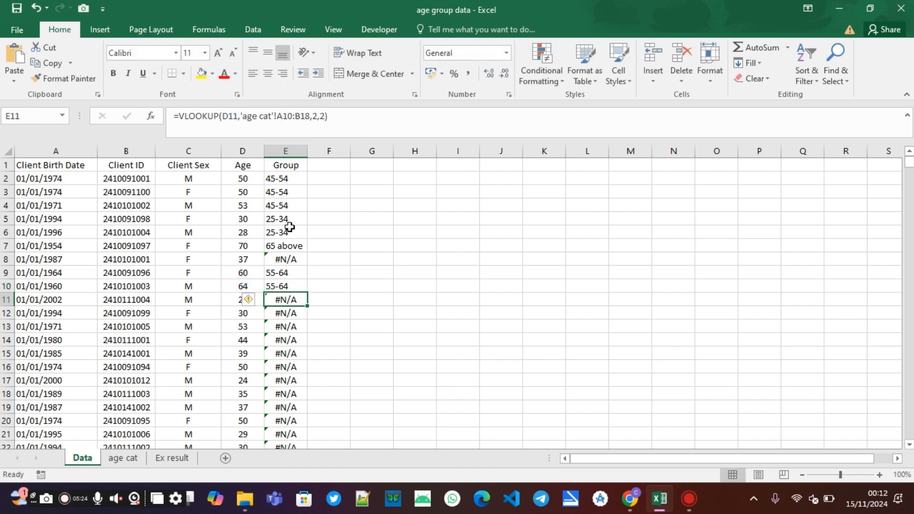
pyautogui.click(289, 287)
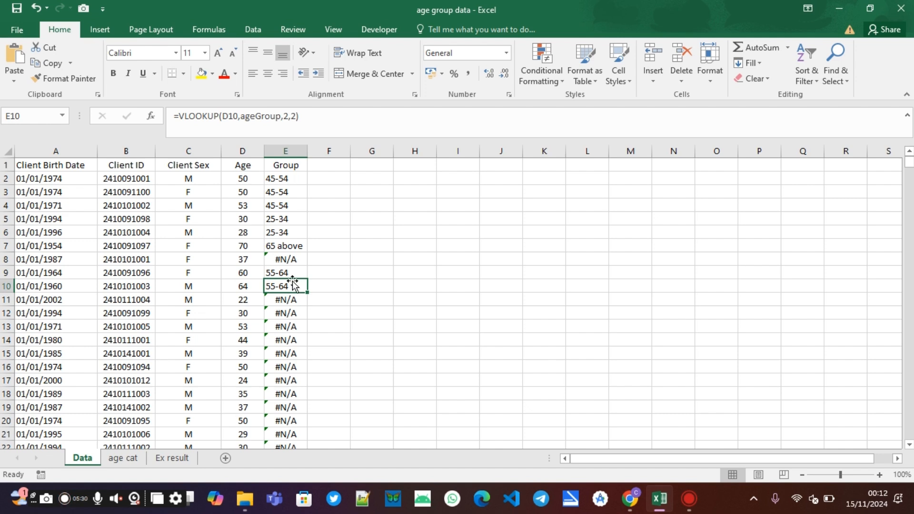
pyautogui.doubleClick(307, 292)
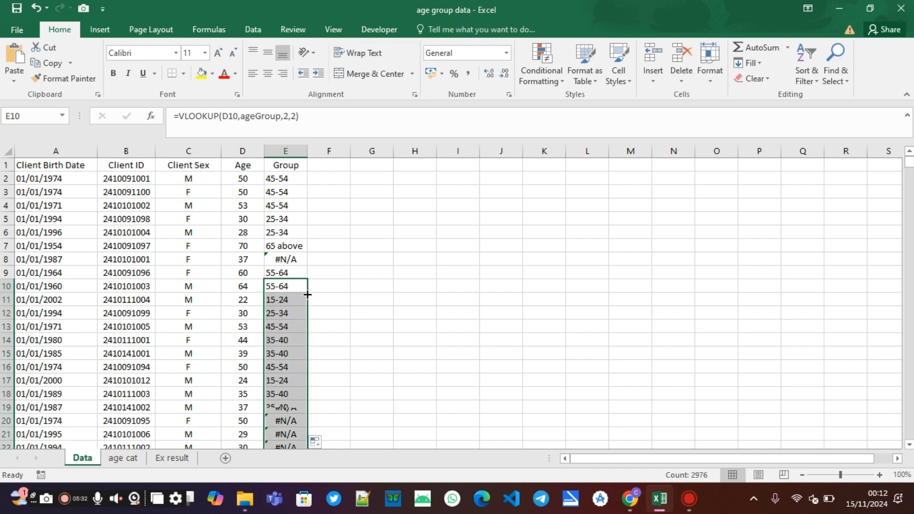
# Step: Copy the E10 formula into E2 and fill it down the whole Group column
pyautogui.click(298, 288)
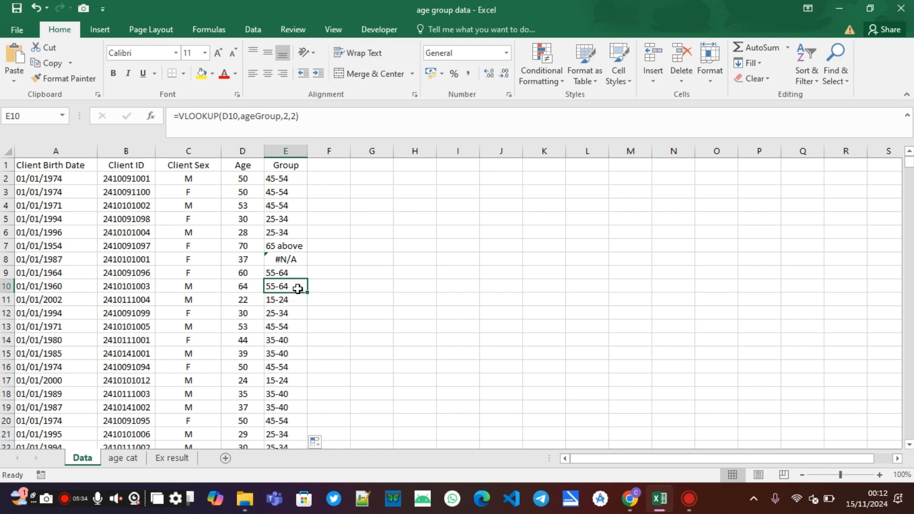
pyautogui.hotkey('ctrl', 'c')
pyautogui.click(283, 181)
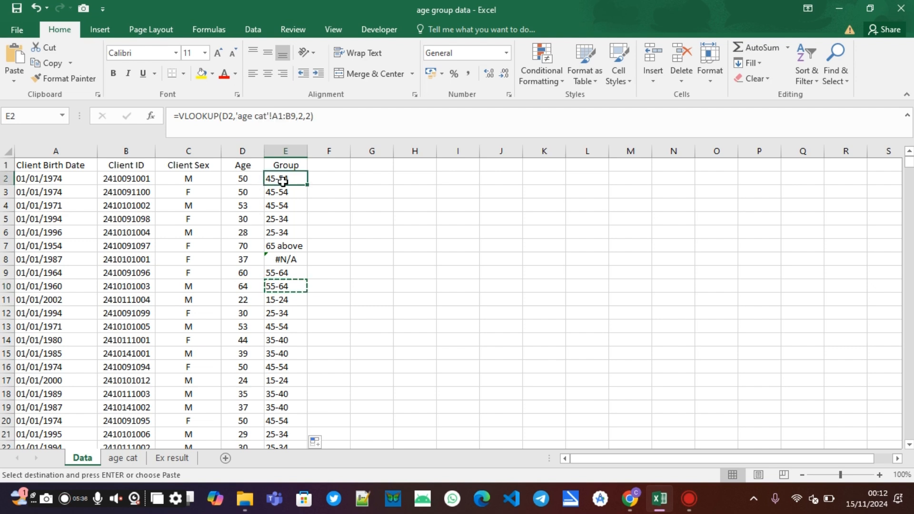
pyautogui.hotkey('ctrl', 'v')
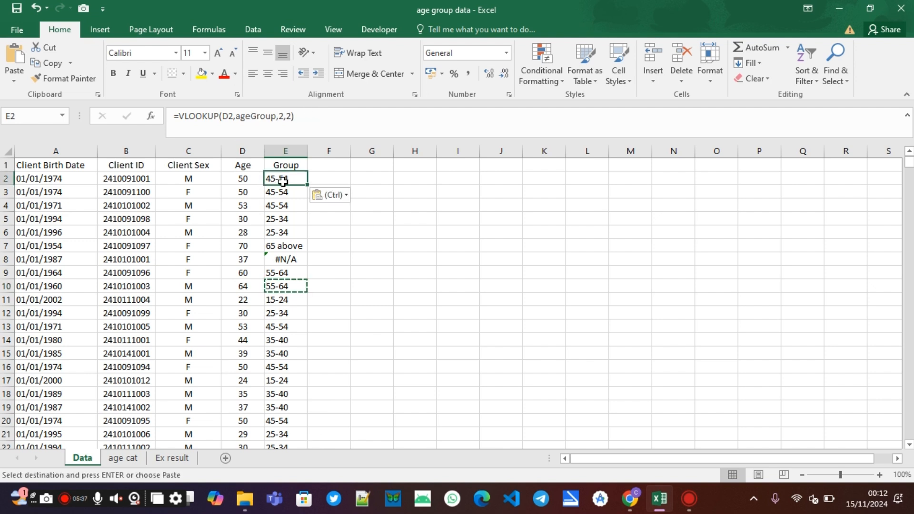
pyautogui.doubleClick(305, 183)
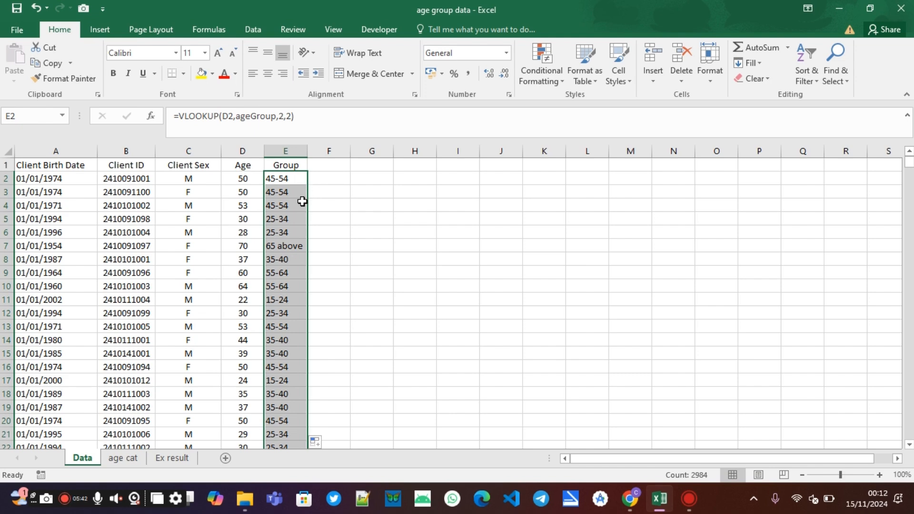
# Step: Check the age groups further down the Group column and inspect the copied formula in E38
pyautogui.scroll(-9, 301, 200)
pyautogui.scroll(-2, 298, 212)
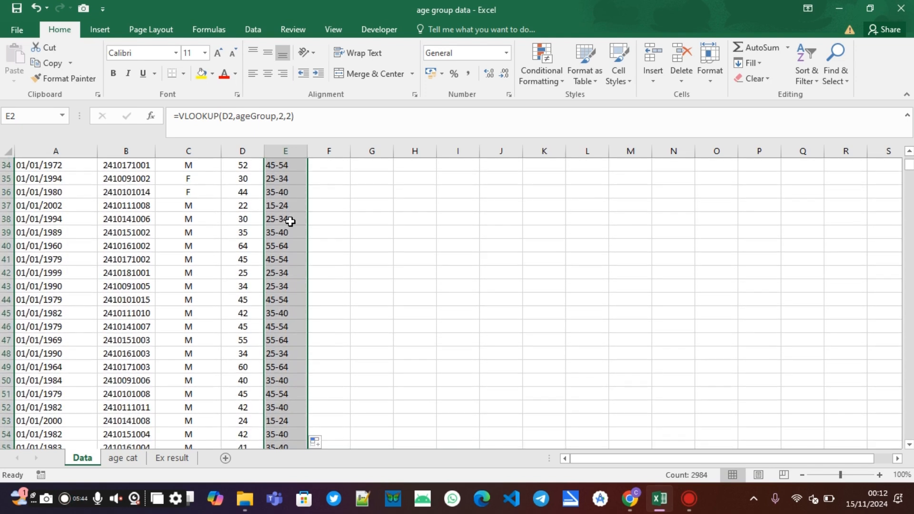
pyautogui.click(291, 220)
pyautogui.scroll(-2, 290, 237)
pyautogui.scroll(-3, 289, 239)
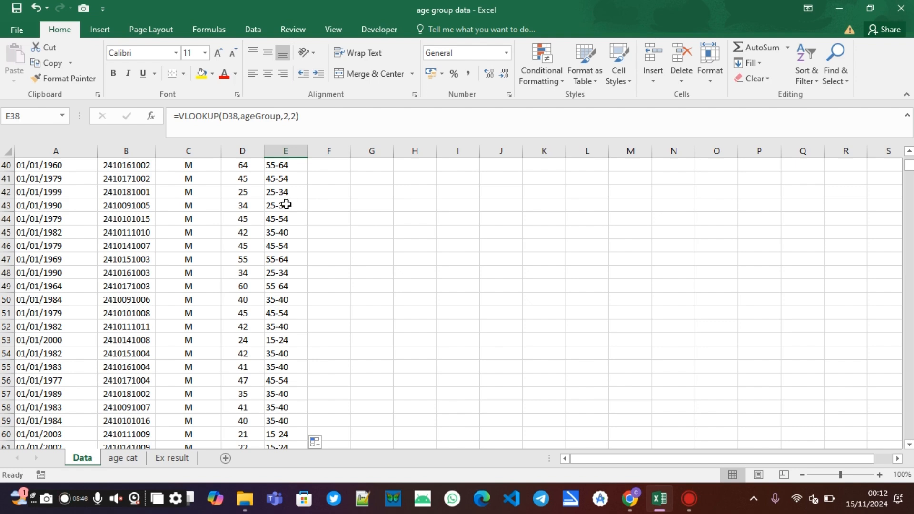
pyautogui.scroll(16, 284, 206)
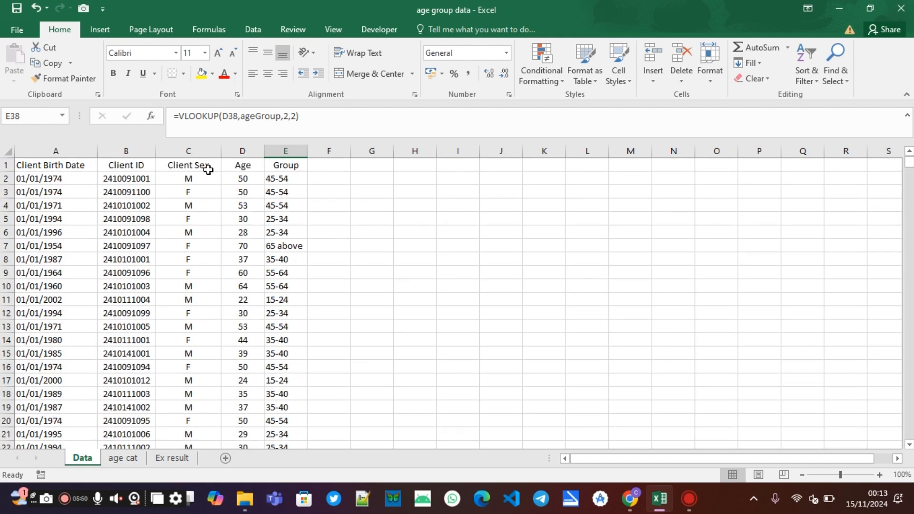
# Step: Filter the Group column to show only under 5, review the matching clients, and remove the filter
pyautogui.click(66, 166)
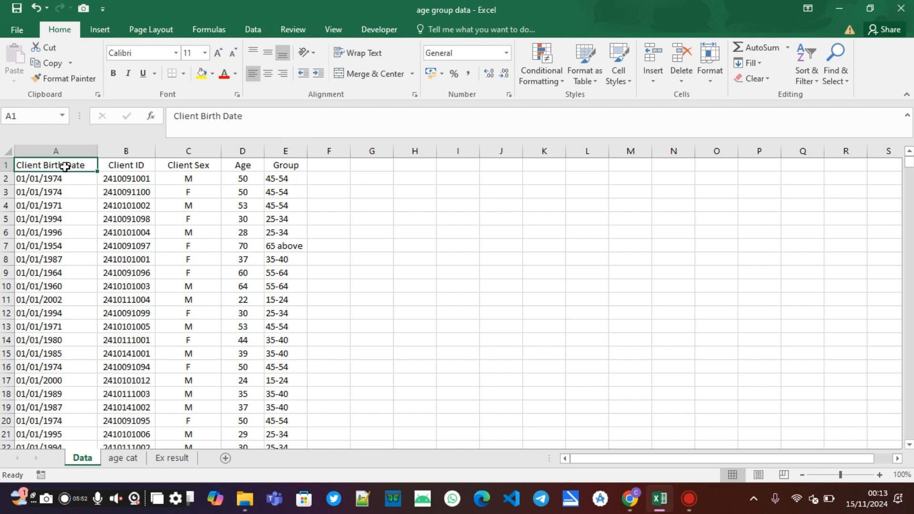
pyautogui.hotkey('ctrl', 'shift', 'l')
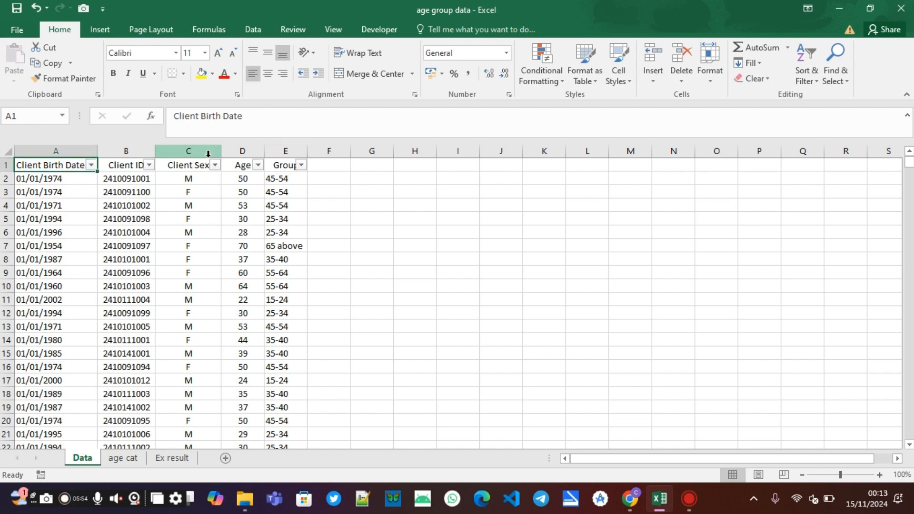
pyautogui.click(301, 166)
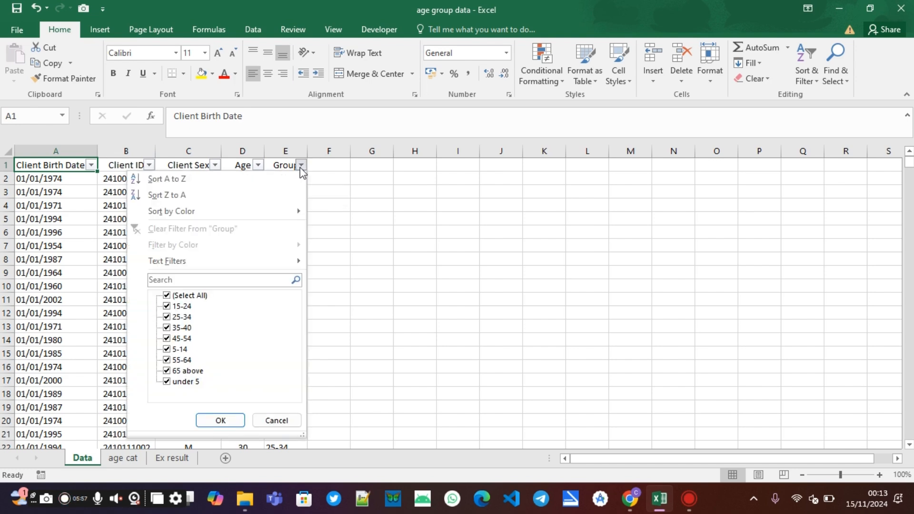
pyautogui.click(167, 295)
pyautogui.click(166, 381)
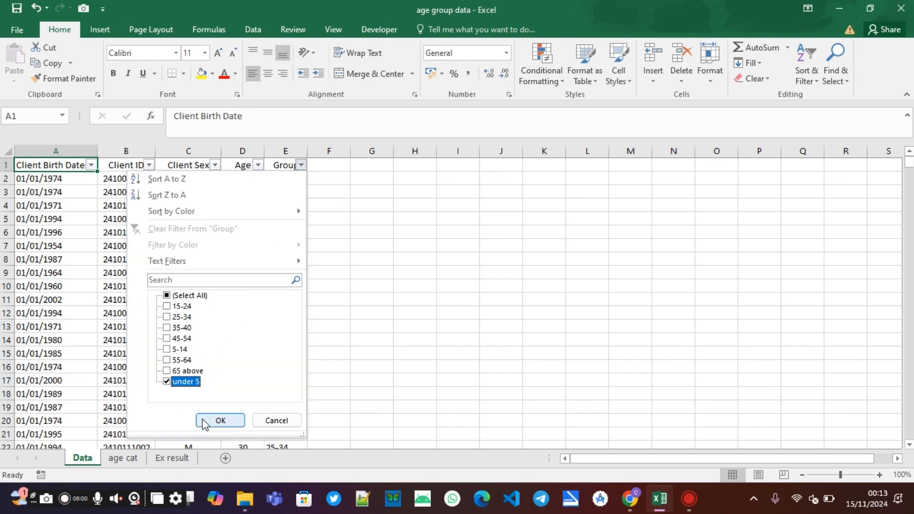
pyautogui.click(220, 421)
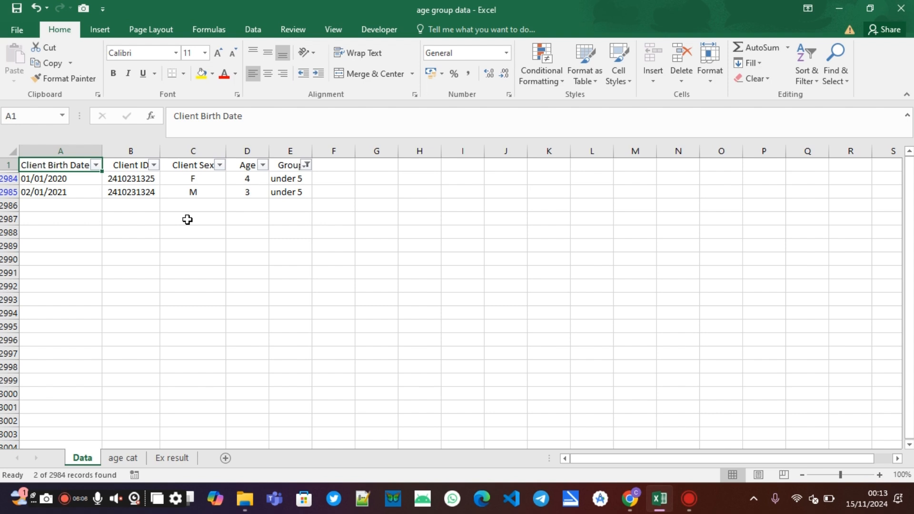
pyautogui.hotkey('ctrl', 'shift', 'l')
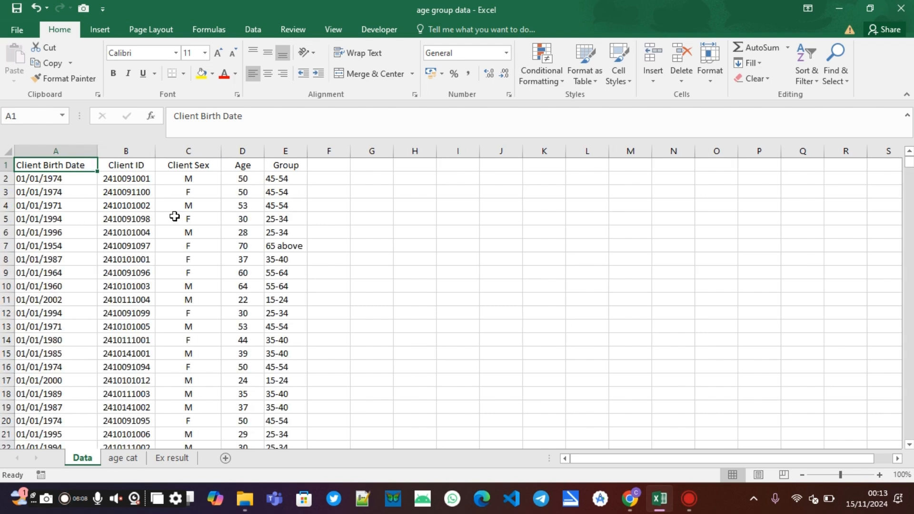
# Step: Create a PivotTable on a new worksheet from the Data range A1:D2985, covering Client Birth Date through Age
pyautogui.click(79, 150)
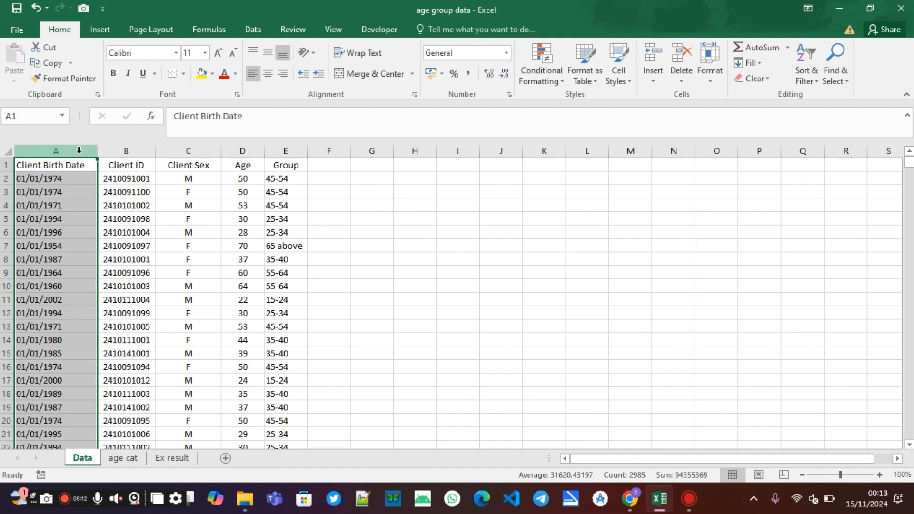
pyautogui.moveTo(79, 150); pyautogui.dragTo(265, 150)
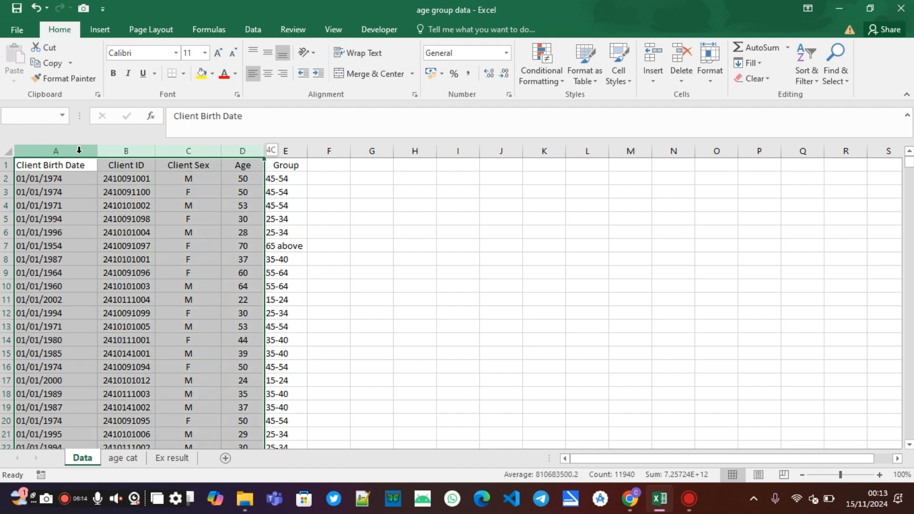
pyautogui.hotkey('ctrl', 'shift', 'Down')
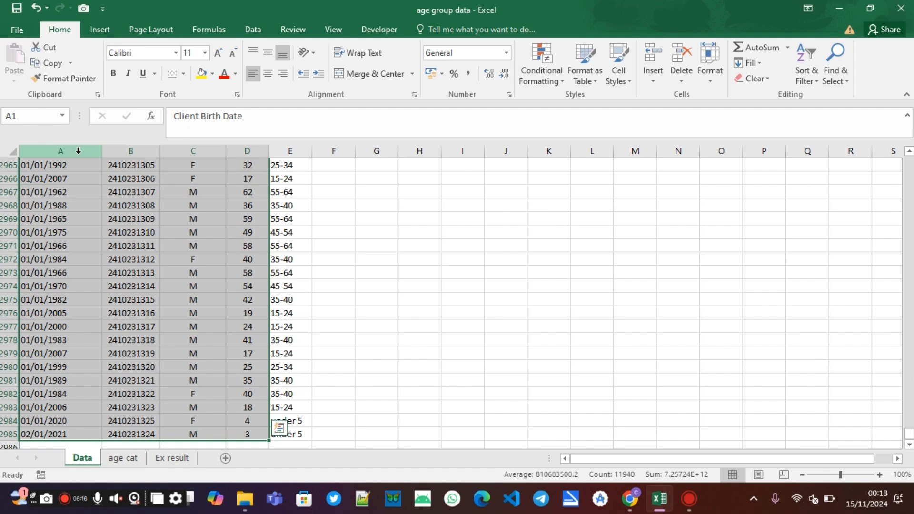
pyautogui.click(106, 30)
pyautogui.click(15, 65)
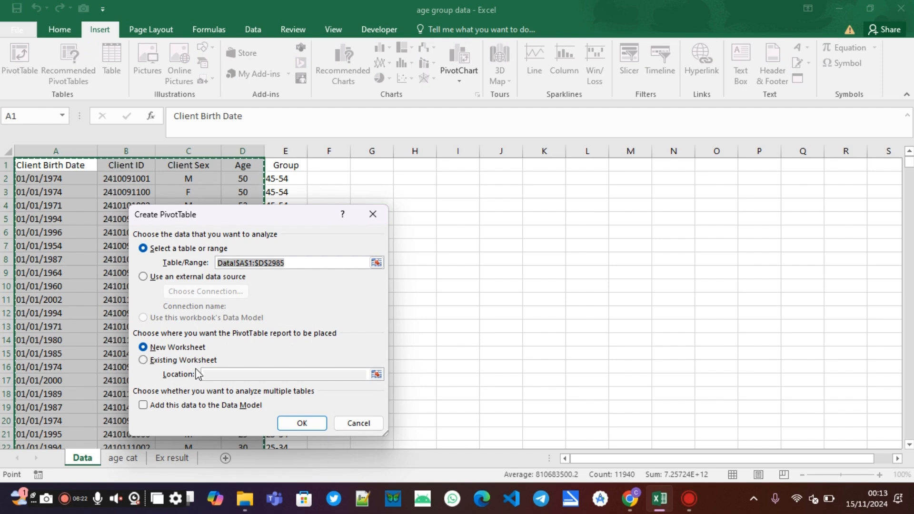
pyautogui.click(304, 425)
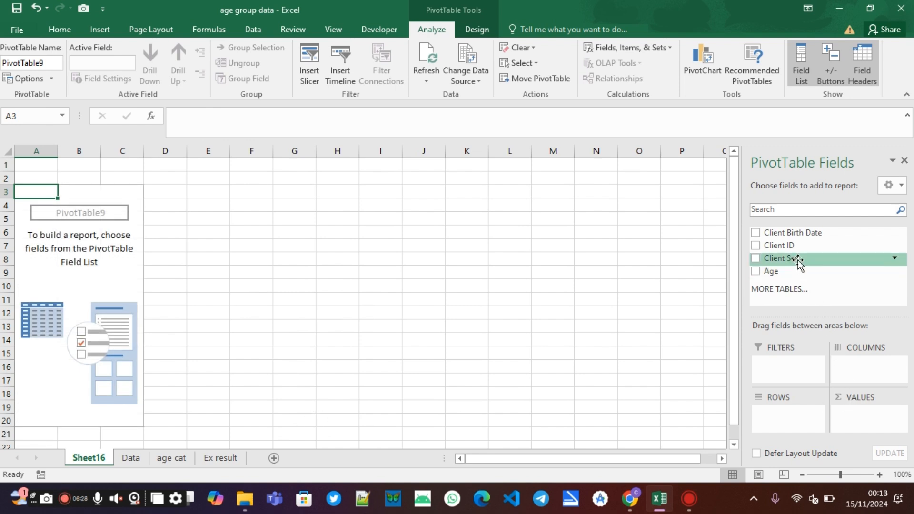
# Step: Lay out the PivotTable with Client Sex as columns and Age as both values and rows
pyautogui.moveTo(797, 263); pyautogui.dragTo(862, 366)
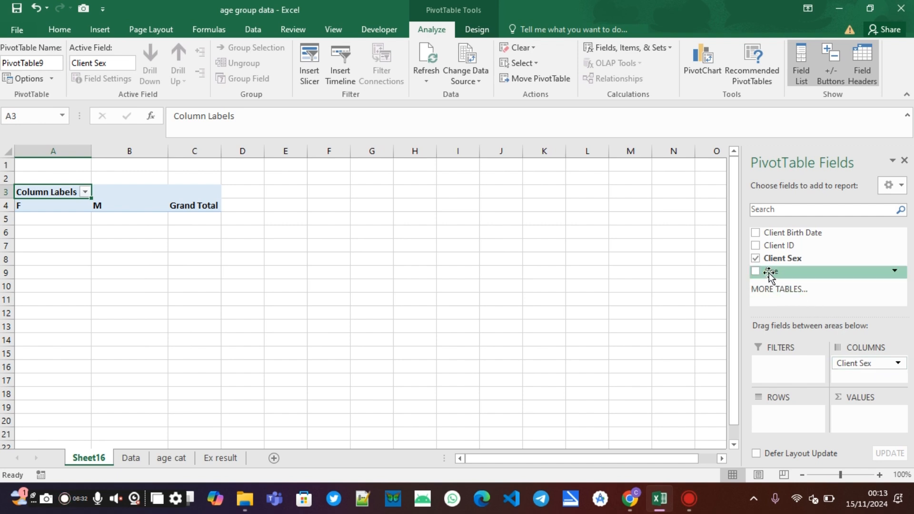
pyautogui.moveTo(770, 271); pyautogui.dragTo(851, 418)
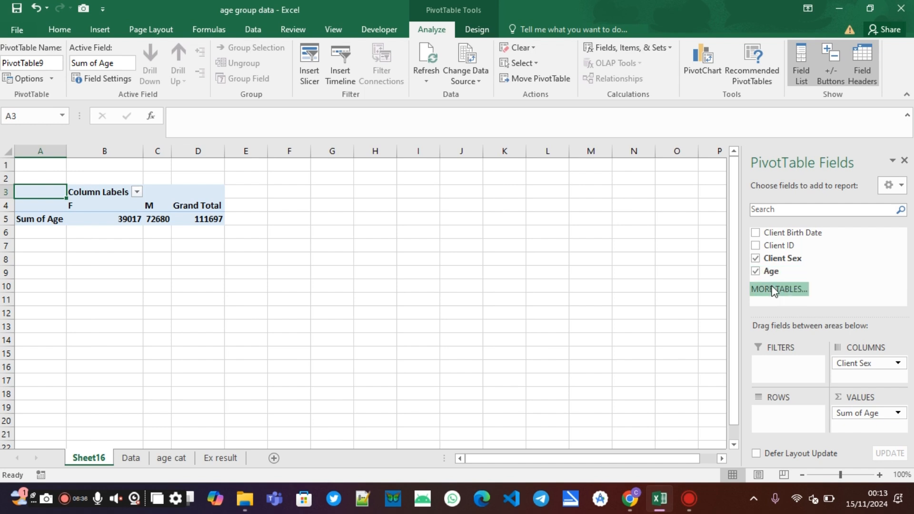
pyautogui.moveTo(773, 279); pyautogui.dragTo(789, 414)
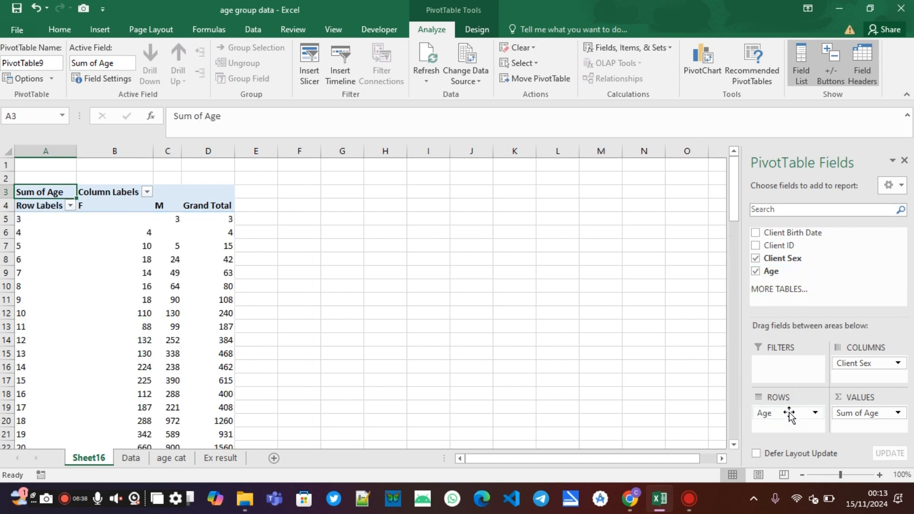
# Step: Group the PivotTable's Age rows starting at 5, ending at 64, by 10, and summarize the Age values by count
pyautogui.click(15, 221)
pyautogui.rightClick(19, 223)
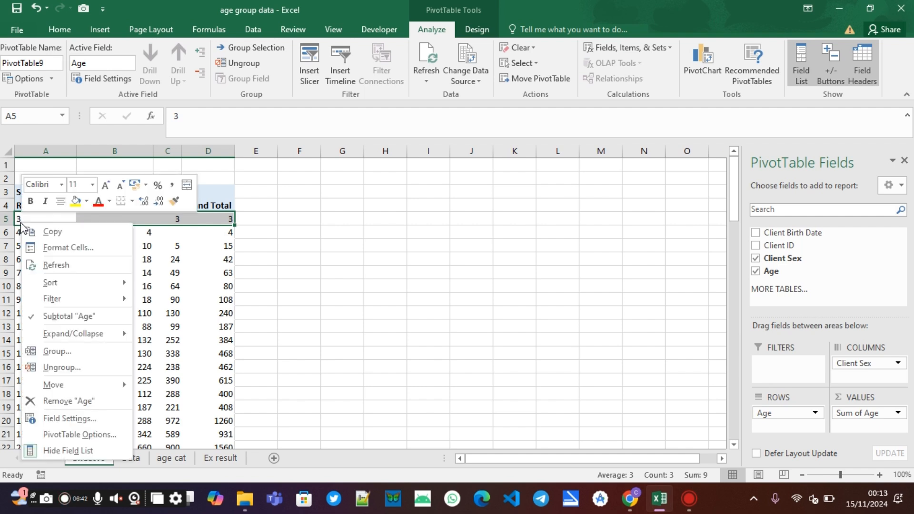
pyautogui.click(66, 350)
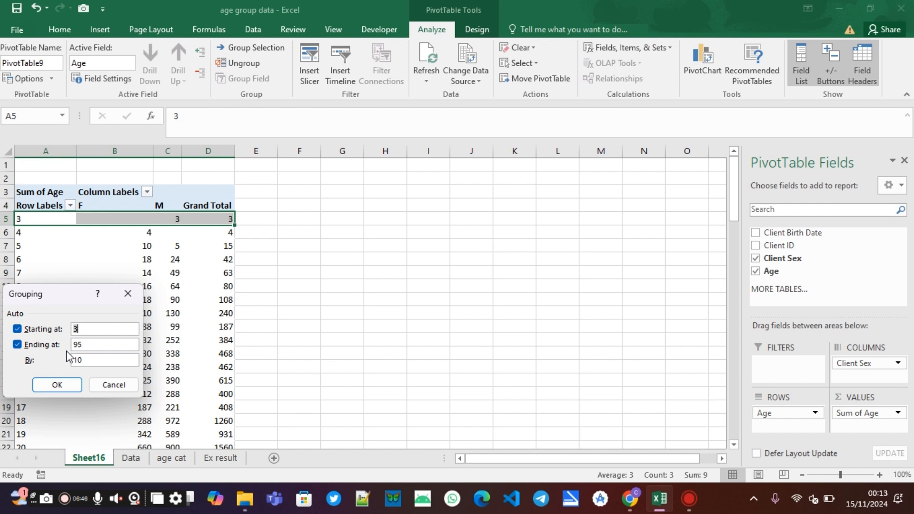
pyautogui.click(83, 327)
pyautogui.press('BackSpace')
pyautogui.click(87, 344)
pyautogui.press('BackSpace')
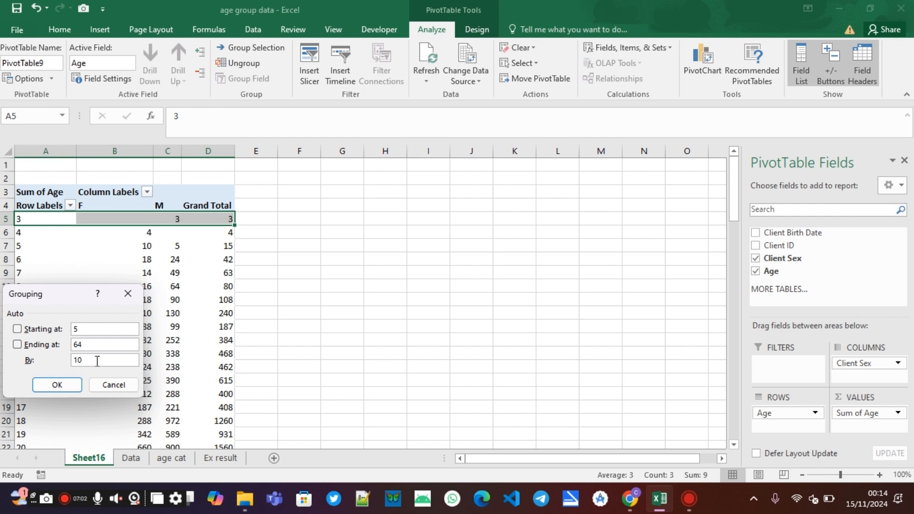
pyautogui.click(57, 386)
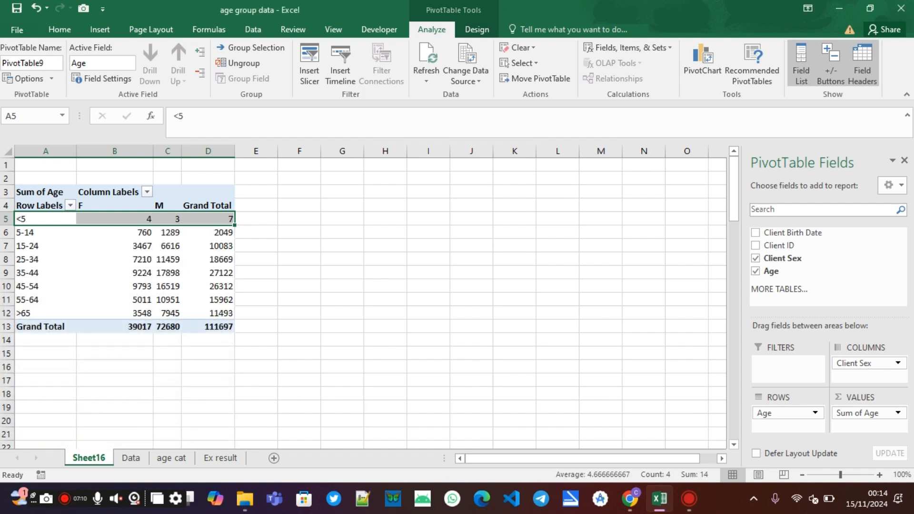
pyautogui.moveTo(862, 413)
pyautogui.mouseDown()
pyautogui.moveTo(842, 331)
pyautogui.moveTo(842, 278)
pyautogui.moveTo(878, 399)
pyautogui.moveTo(870, 417)
pyautogui.mouseUp()
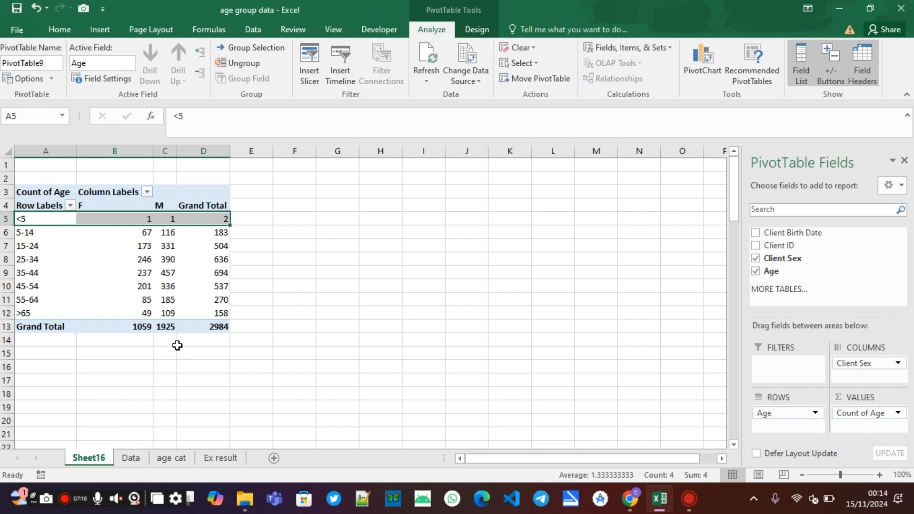
# Step: Examine the PivotTable's female and male counts for the <5 age group, and switch to the Data sheet
pyautogui.click(136, 217)
pyautogui.click(165, 219)
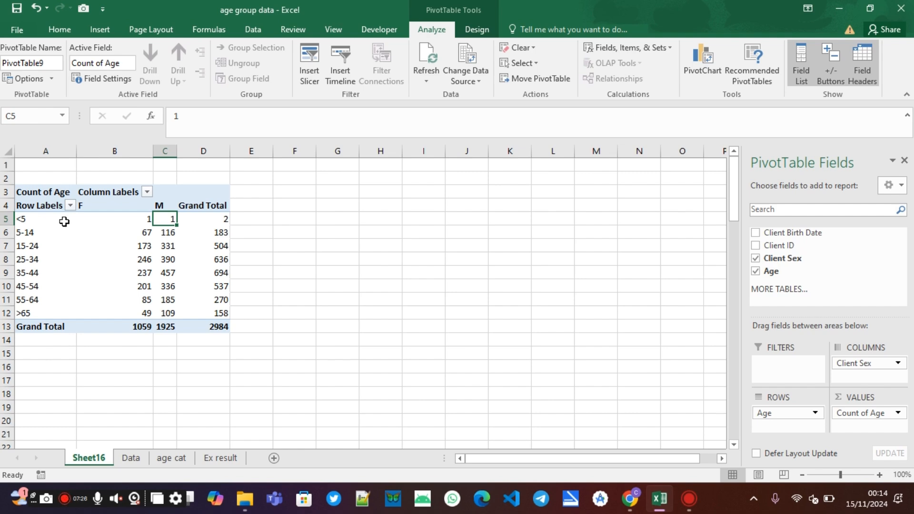
pyautogui.click(129, 218)
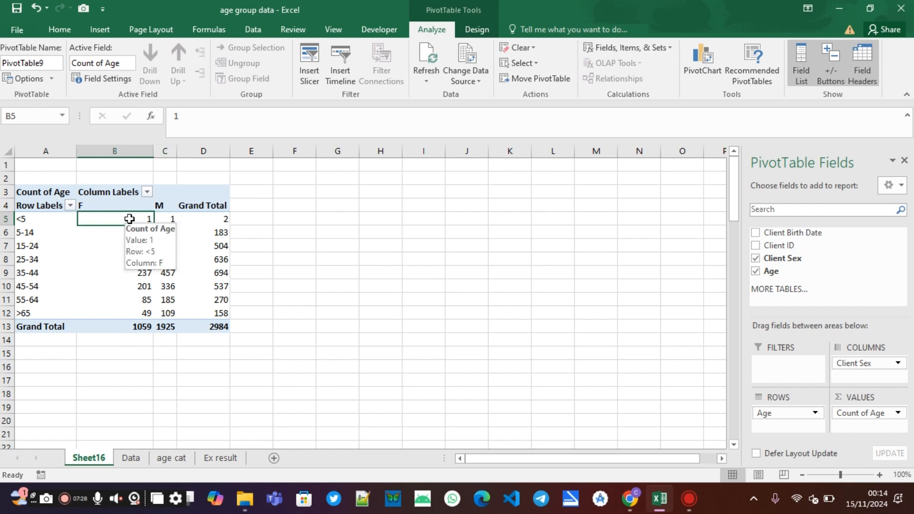
pyautogui.click(168, 218)
pyautogui.click(131, 458)
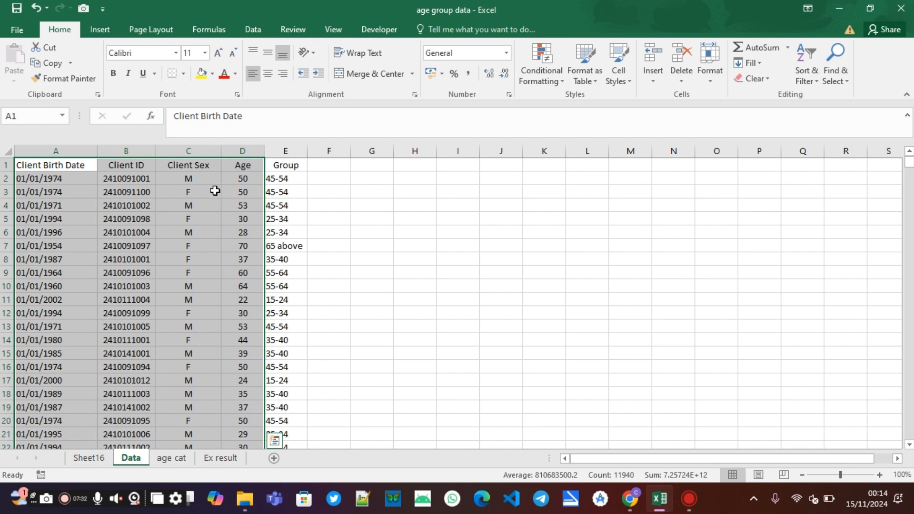
pyautogui.hotkey('ctrl', 'shift', 'l')
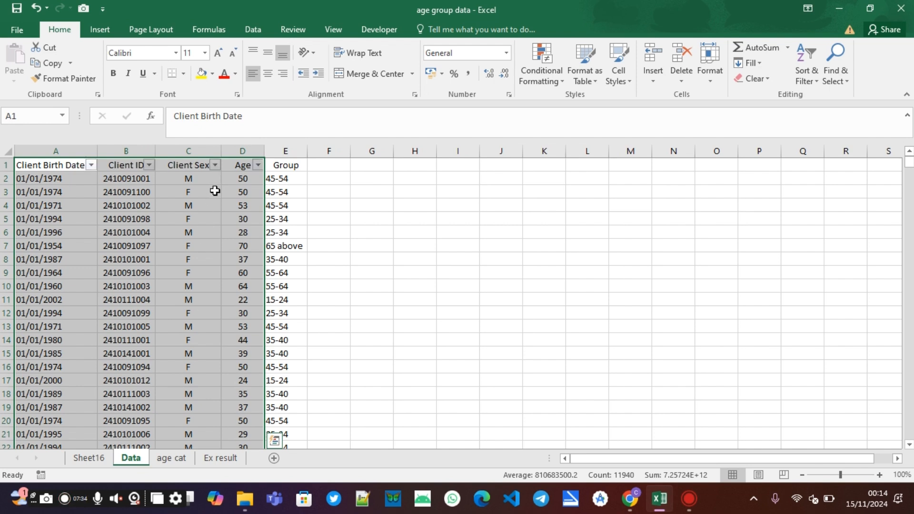
pyautogui.click(258, 164)
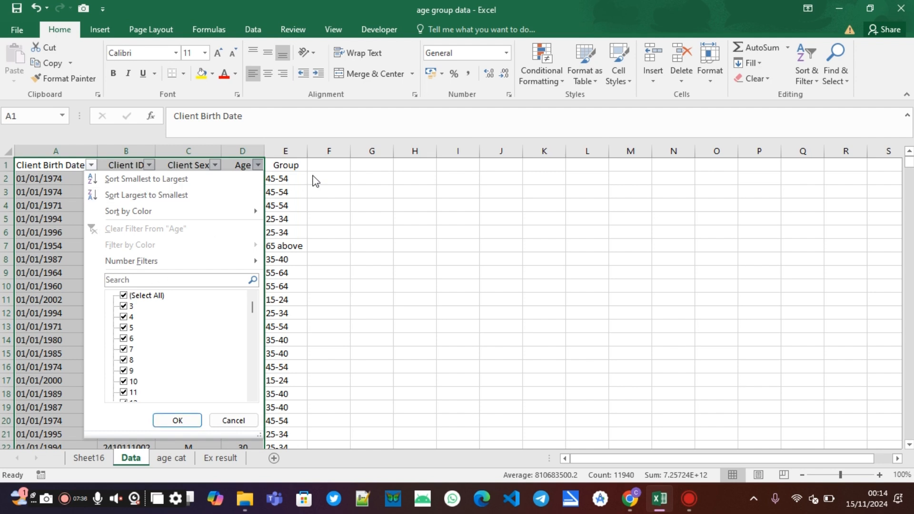
pyautogui.click(177, 420)
pyautogui.click(241, 161)
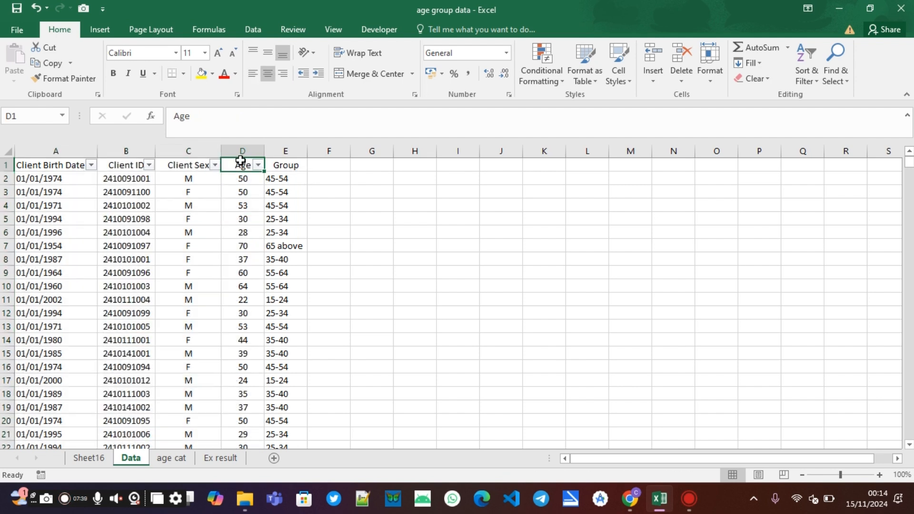
pyautogui.hotkey('ctrl', 'shift', 'l')
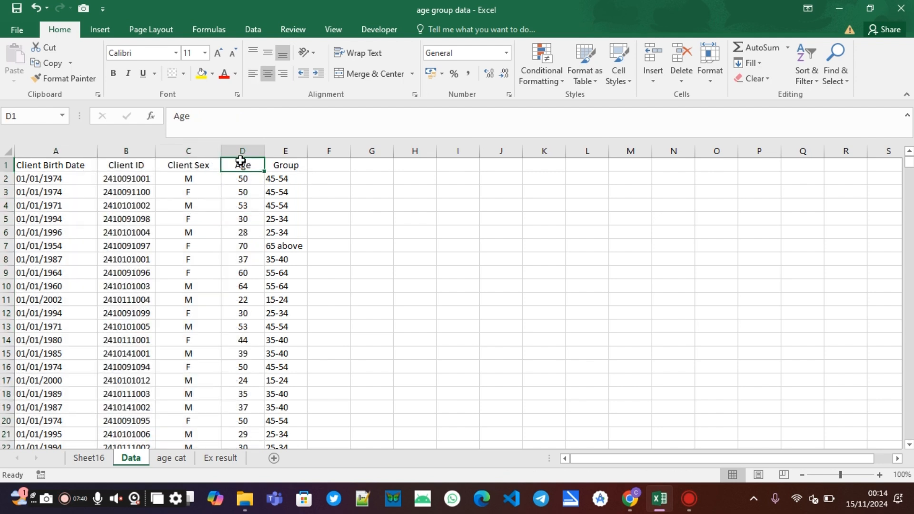
# Step: Filter the Data sheet's Group column to show only under 5, and return to the PivotTable on Sheet16 to compare
pyautogui.hotkey('ctrl', 'shift', 'l')
pyautogui.click(301, 165)
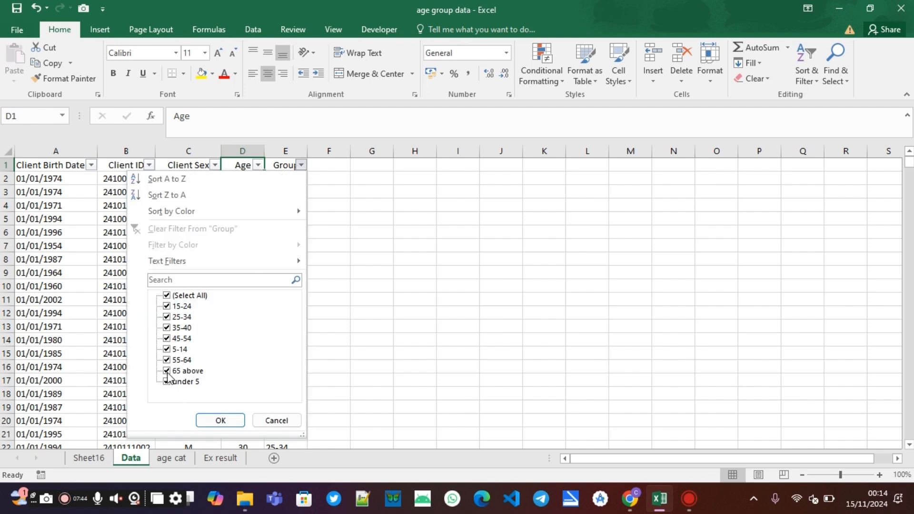
pyautogui.click(167, 296)
pyautogui.click(167, 382)
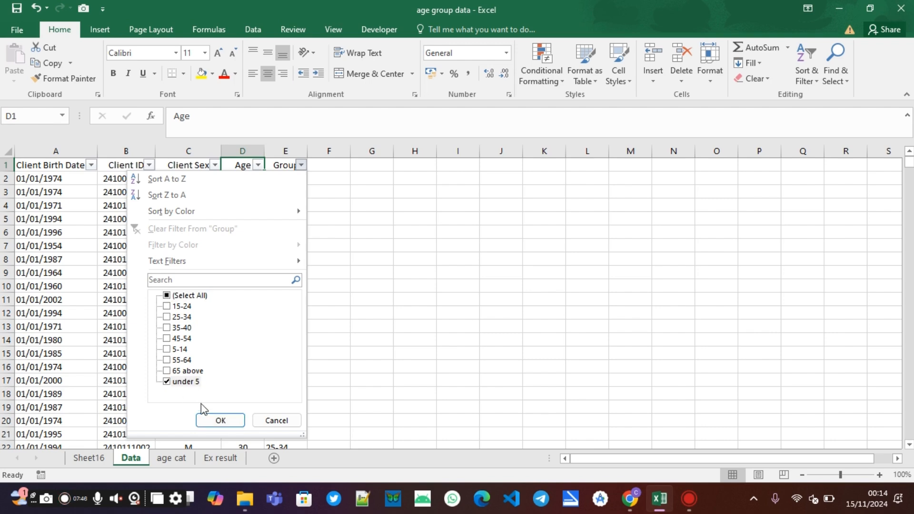
pyautogui.click(215, 419)
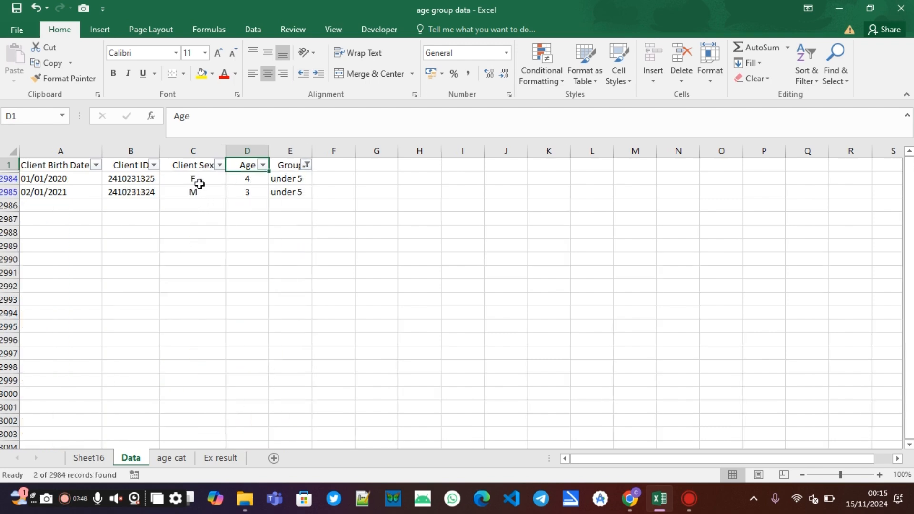
pyautogui.click(98, 460)
pyautogui.click(318, 243)
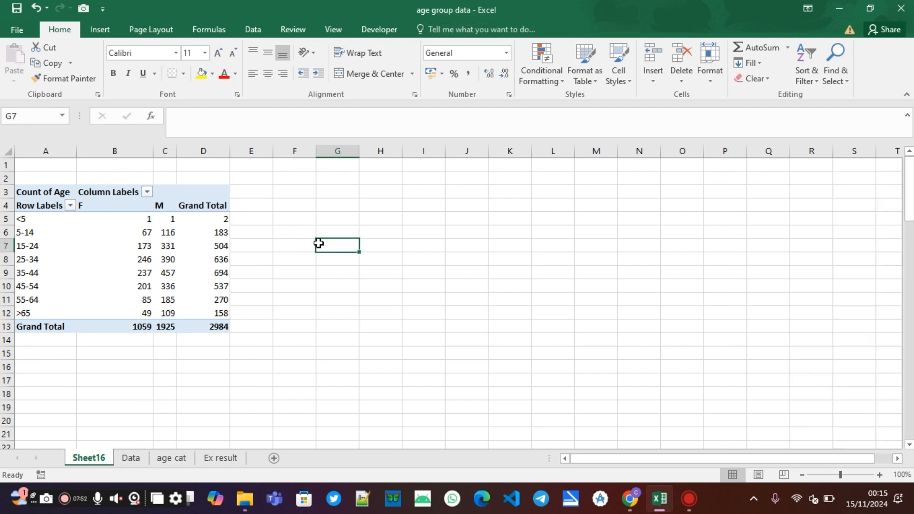